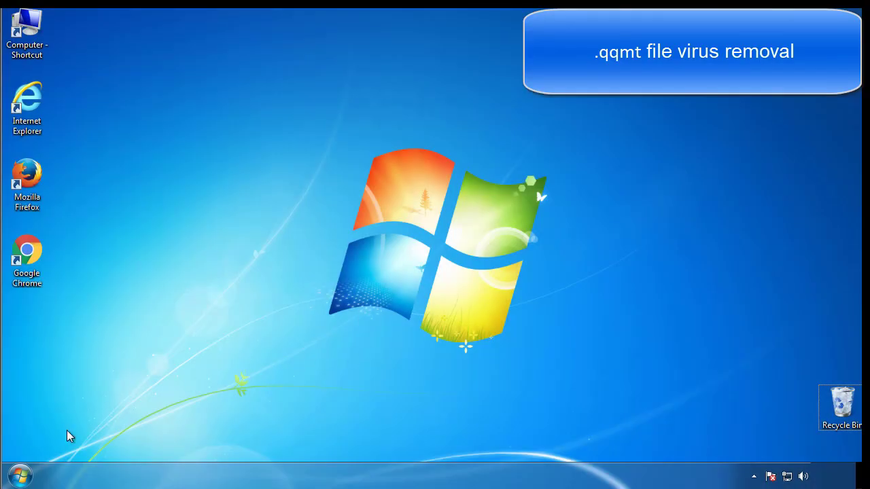
- Launch System Configuration by searching msconfig from the Start menu
{"action": "left_click", "coordinate": [20, 476]}
{"action": "left_click", "coordinate": [76, 439]}
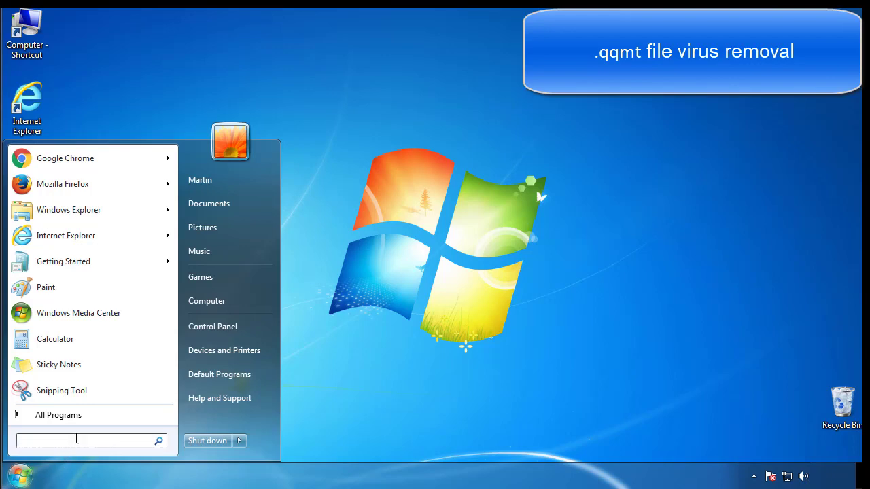
{"action": "type", "text": "msconfig"}
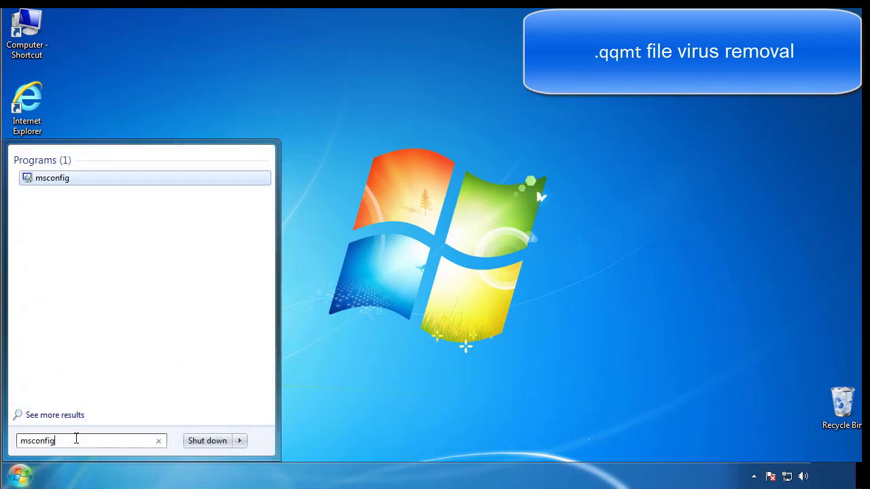
{"action": "key", "text": "Return"}
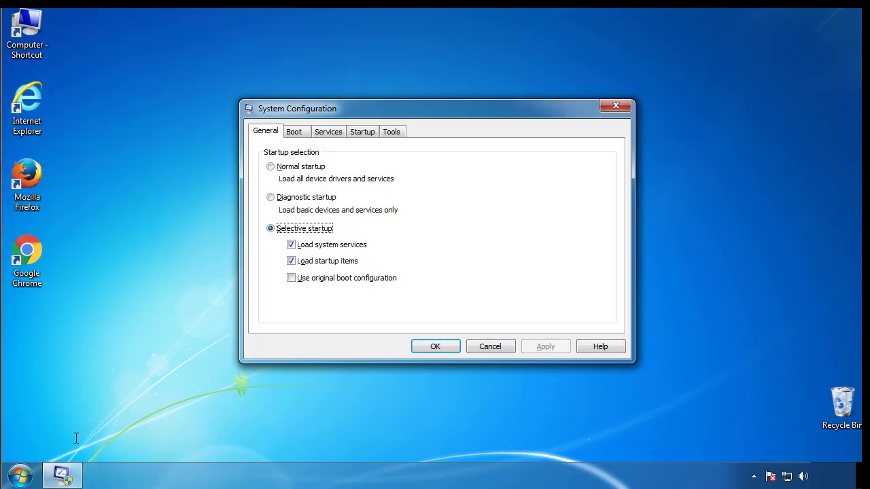
- Enable Safe boot (Minimal) on the Boot tab, apply it, and restart into Safe Mode
{"action": "left_click", "coordinate": [293, 133]}
{"action": "left_click", "coordinate": [274, 263]}
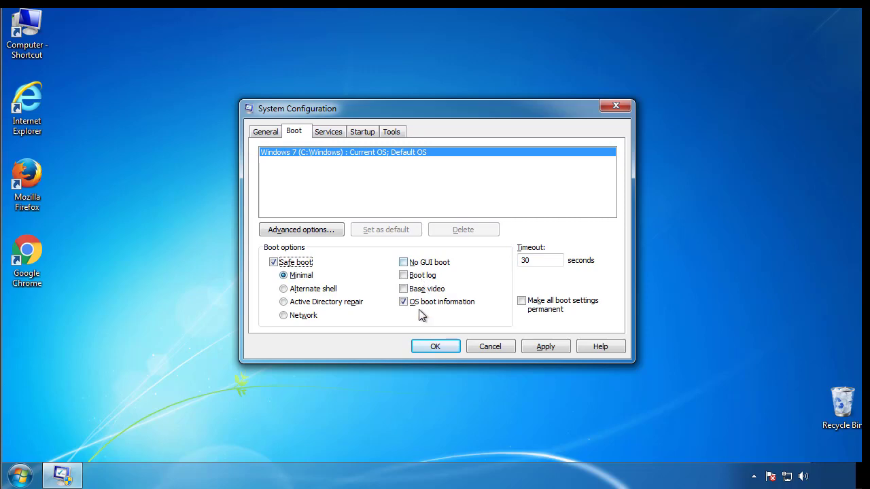
{"action": "left_click", "coordinate": [438, 347]}
{"action": "left_click", "coordinate": [392, 263]}
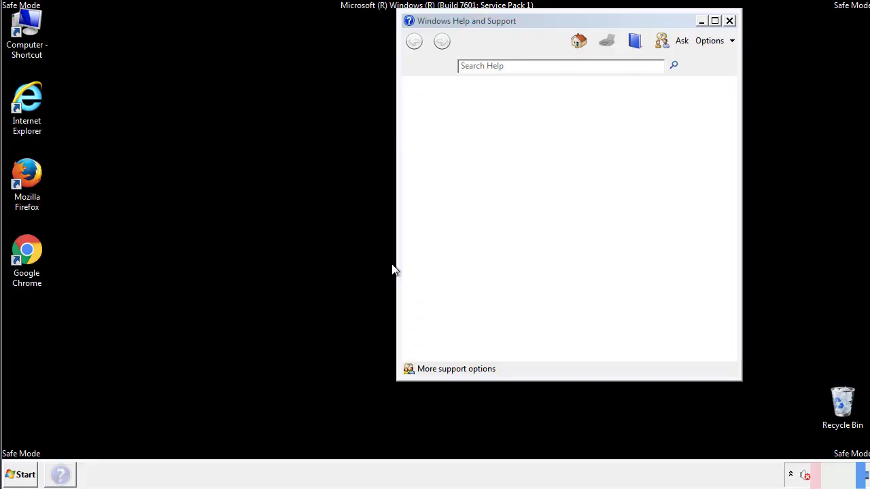
- Close Safe Mode help and confirm Folder Options shows hidden files, folders and drives
{"action": "left_click", "coordinate": [728, 21]}
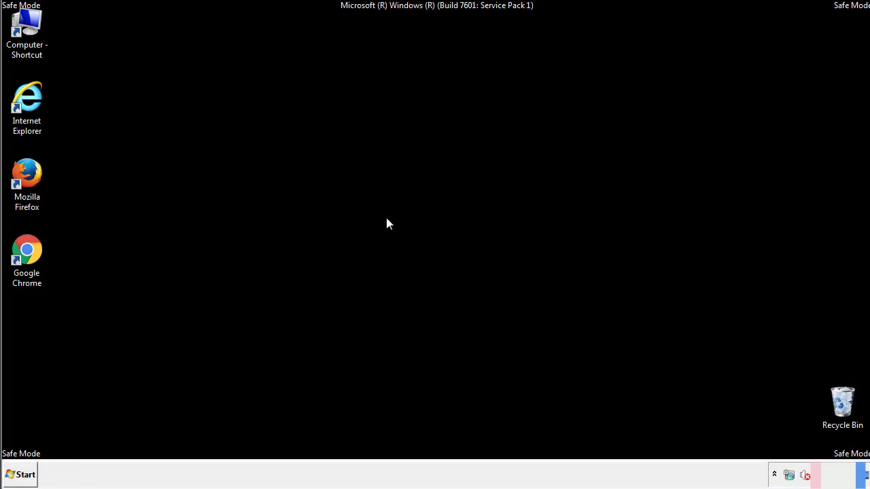
{"action": "left_click", "coordinate": [29, 470]}
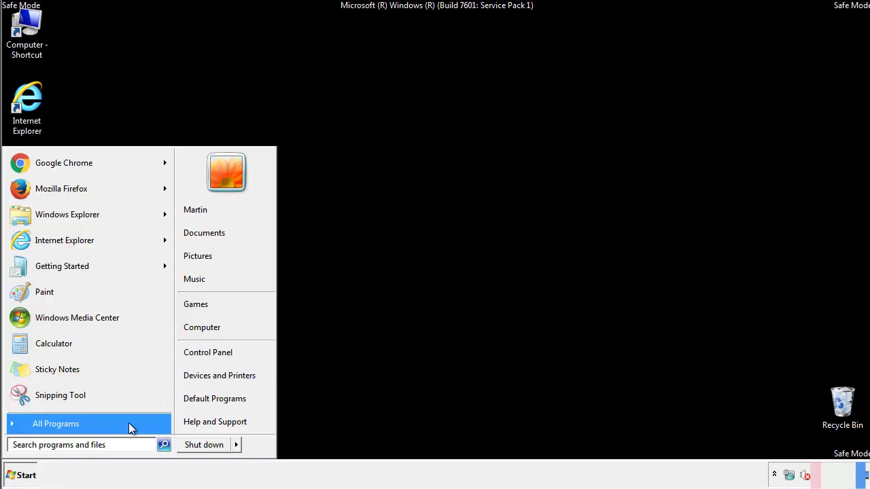
{"action": "left_click", "coordinate": [216, 350]}
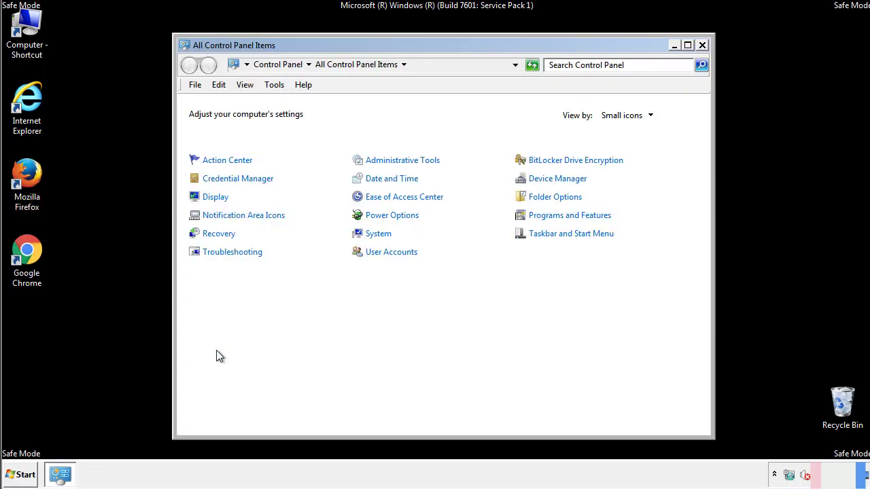
{"action": "left_click", "coordinate": [556, 198]}
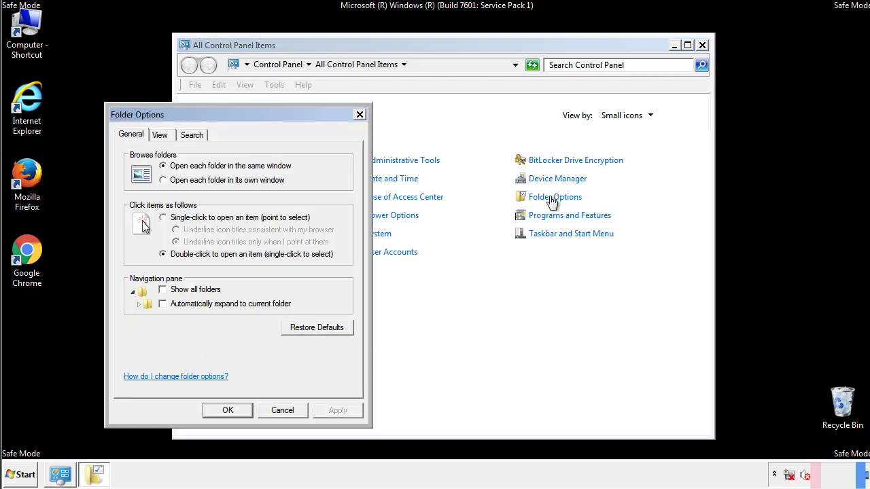
{"action": "left_click", "coordinate": [160, 136]}
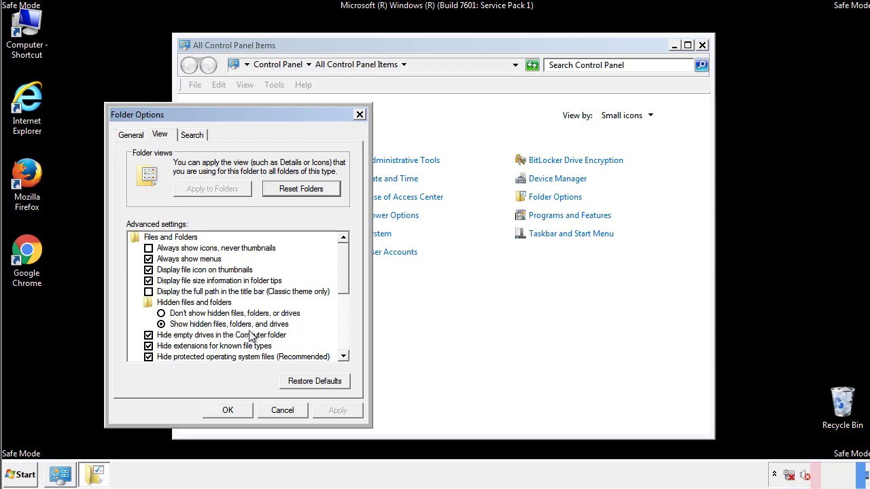
{"action": "left_click", "coordinate": [228, 411]}
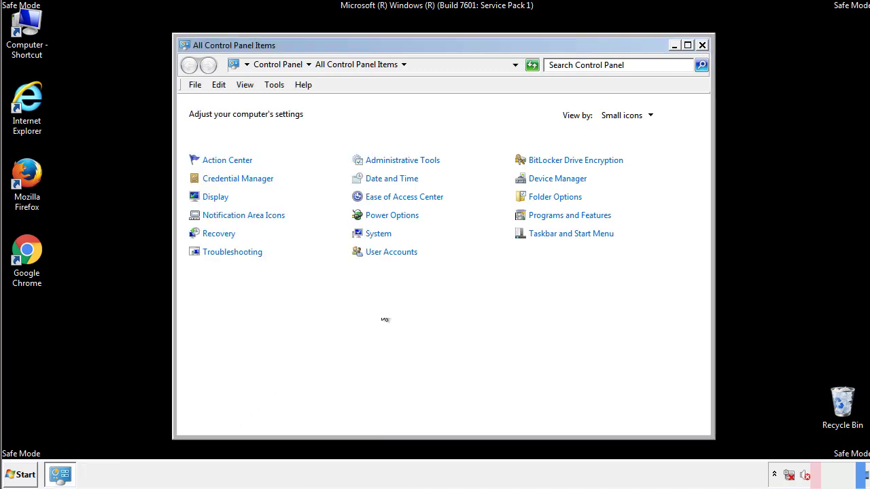
{"action": "left_click", "coordinate": [702, 46]}
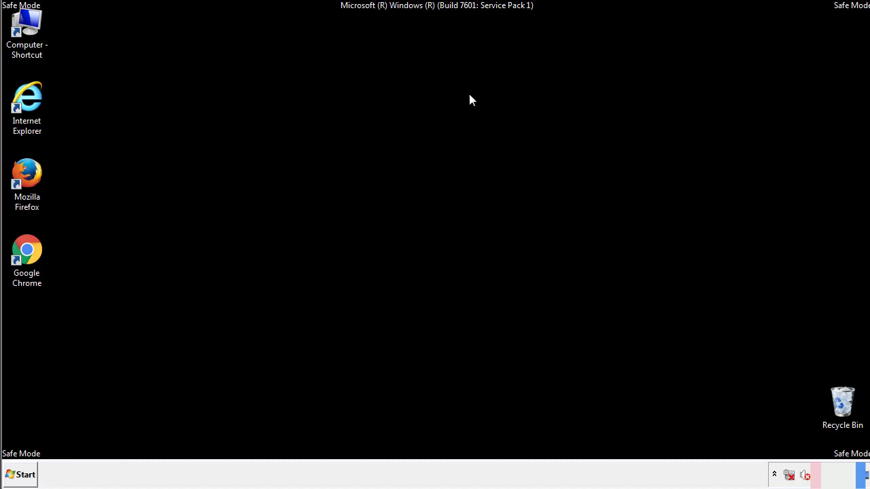
- Browse Computer to C:\Windows\System32\drivers\etc and open the hosts file, prompting for a program
{"action": "double_click", "coordinate": [39, 29]}
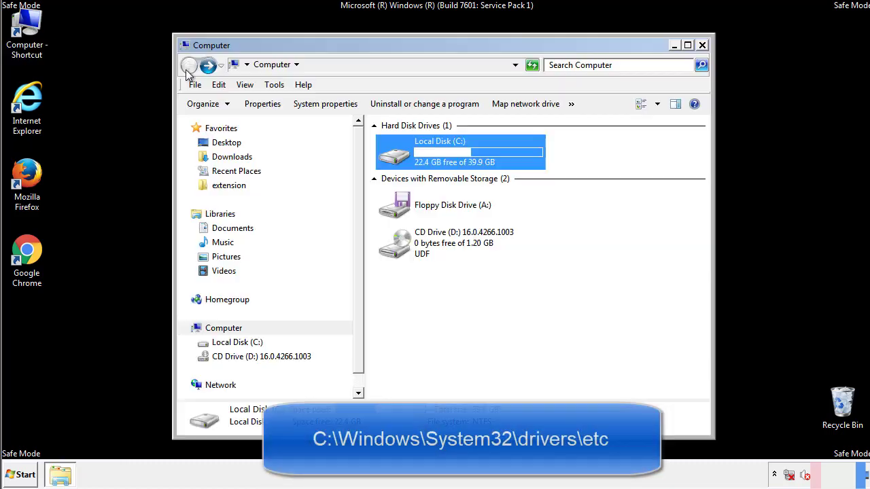
{"action": "double_click", "coordinate": [399, 156]}
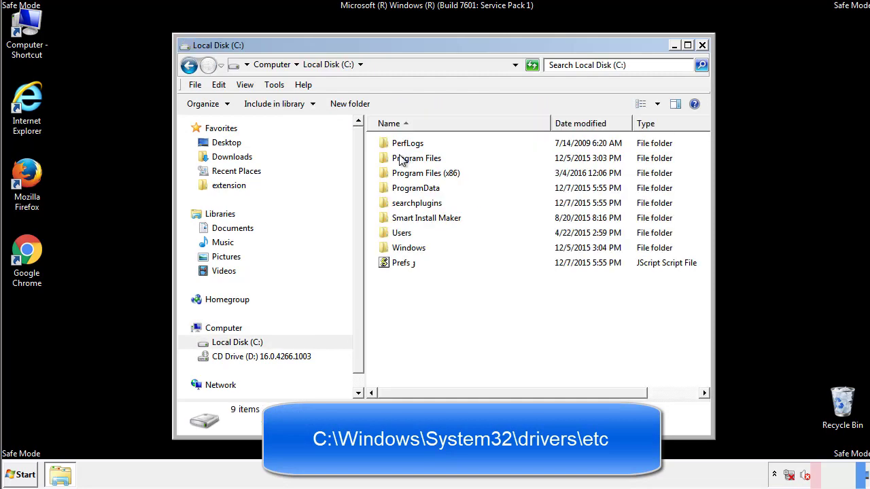
{"action": "double_click", "coordinate": [397, 250]}
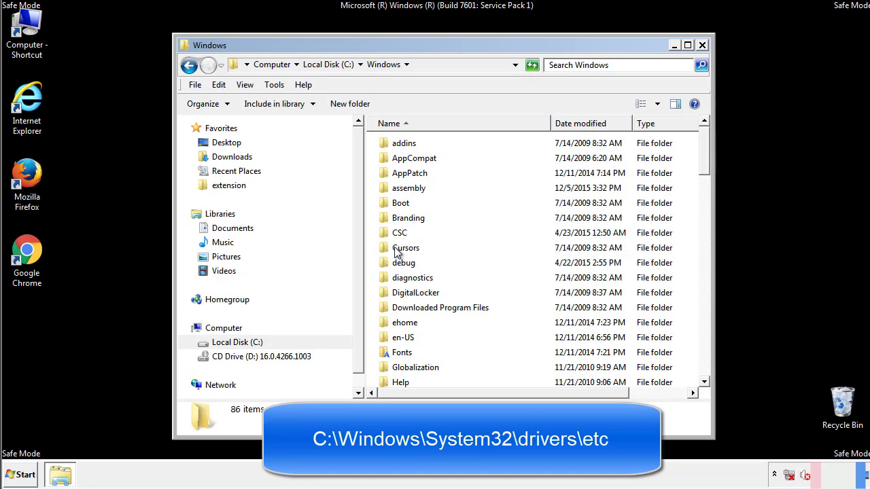
{"action": "scroll", "coordinate": [401, 307], "scroll_direction": "down", "scroll_amount": 2}
{"action": "scroll", "coordinate": [401, 307], "scroll_direction": "down", "scroll_amount": 7}
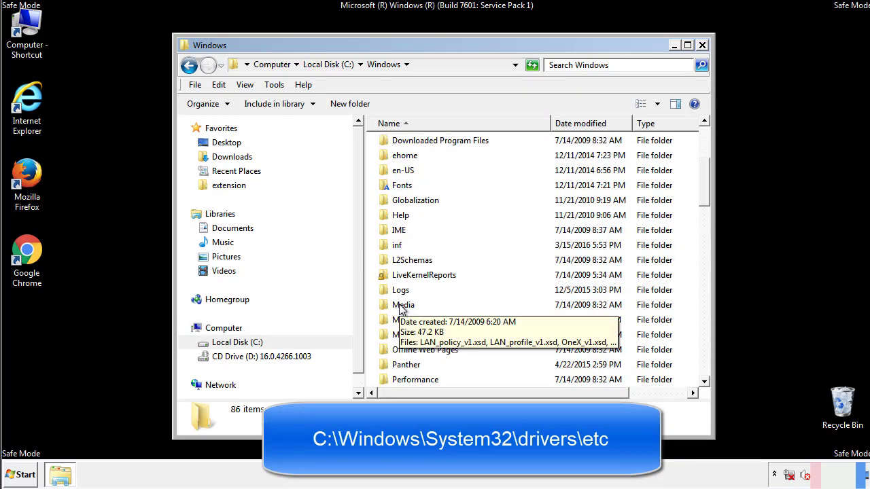
{"action": "scroll", "coordinate": [400, 307], "scroll_direction": "down", "scroll_amount": 2}
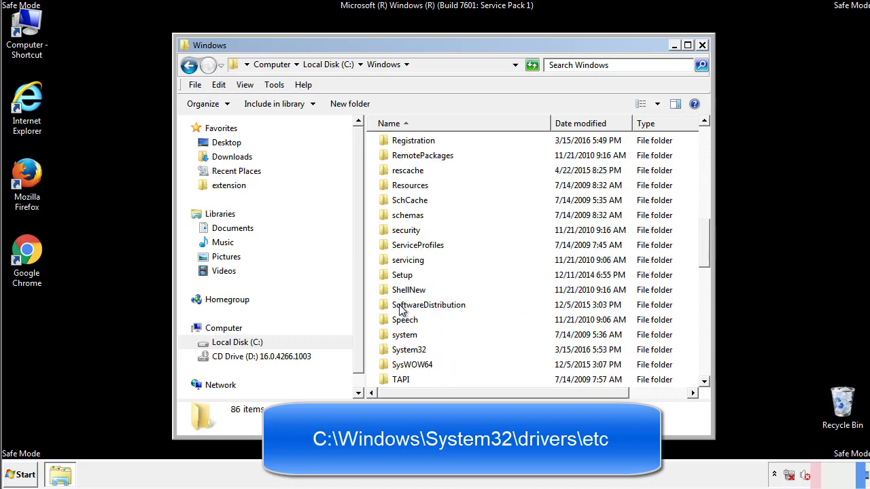
{"action": "double_click", "coordinate": [410, 350]}
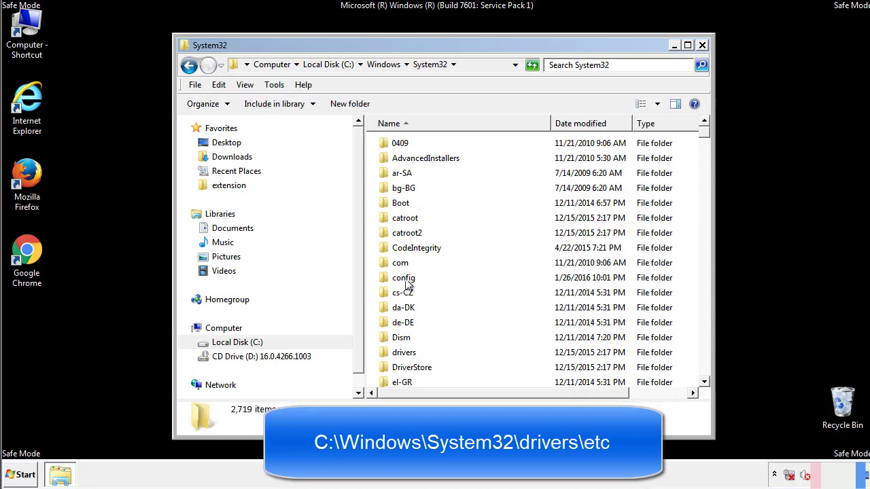
{"action": "double_click", "coordinate": [403, 353]}
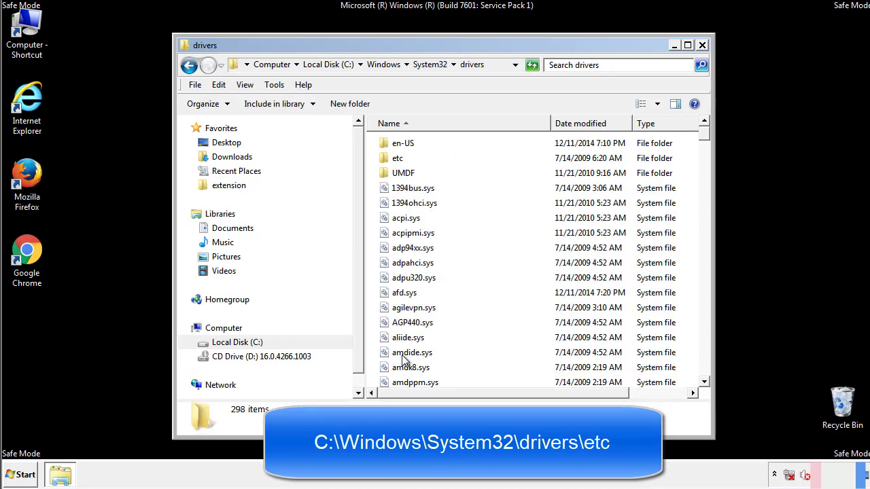
{"action": "double_click", "coordinate": [392, 160]}
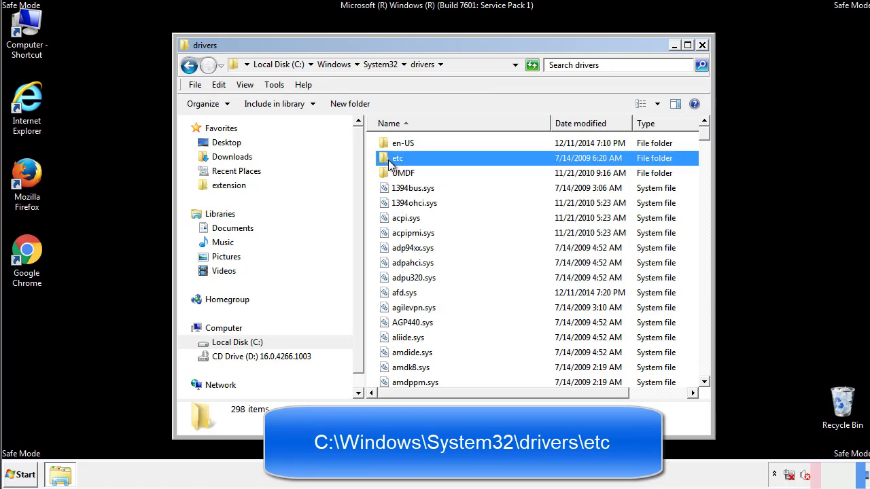
{"action": "double_click", "coordinate": [394, 144]}
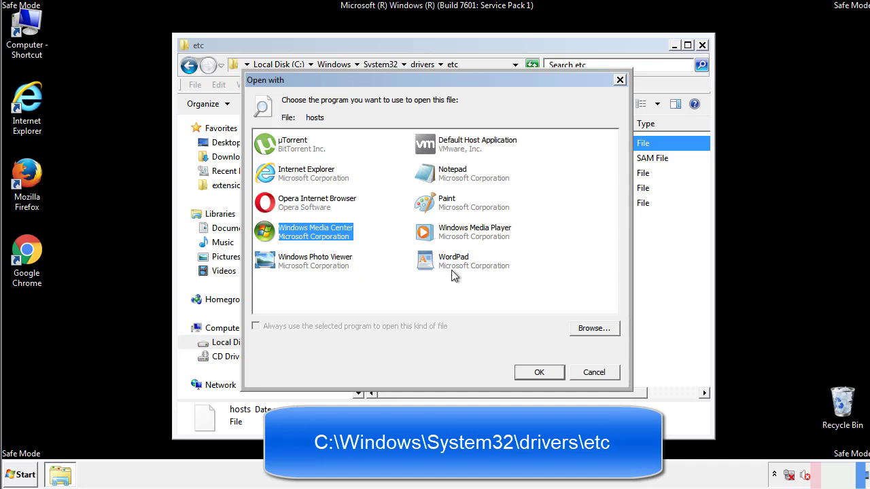
- Open hosts in Notepad and move its window fully onto the screen
{"action": "left_click", "coordinate": [440, 176]}
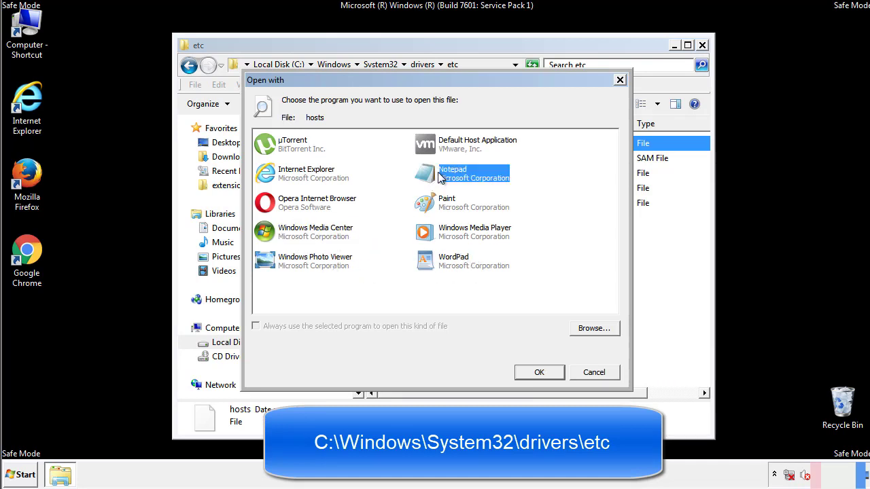
{"action": "left_click", "coordinate": [538, 372]}
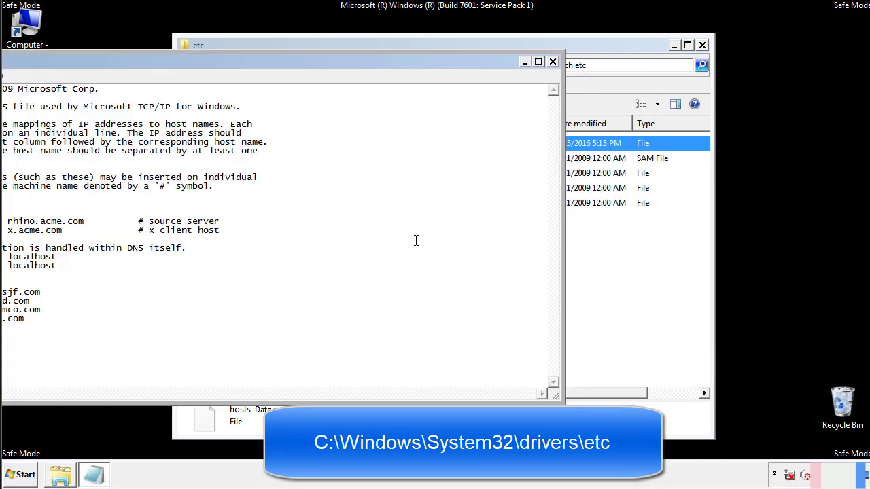
{"action": "left_click_drag", "start_coordinate": [355, 68], "coordinate": [553, 74]}
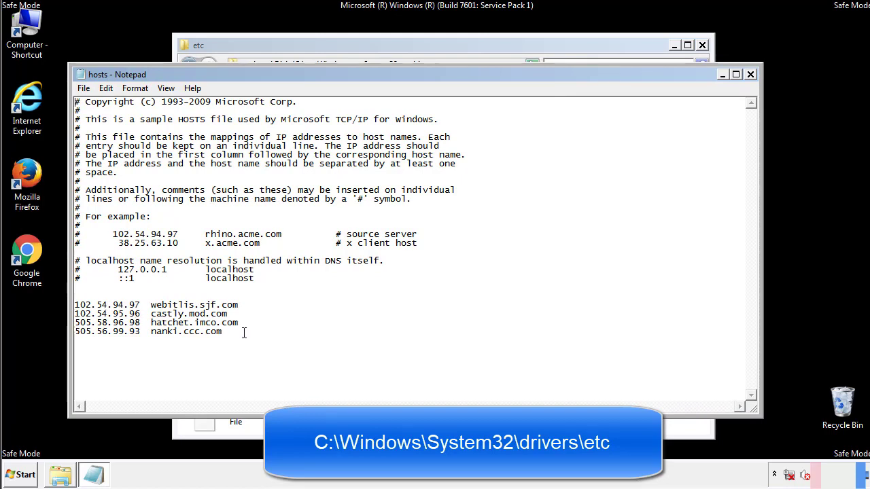
- Delete the four custom IP–host entries, save hosts, and close the etc folder
{"action": "left_click_drag", "start_coordinate": [237, 332], "coordinate": [74, 305]}
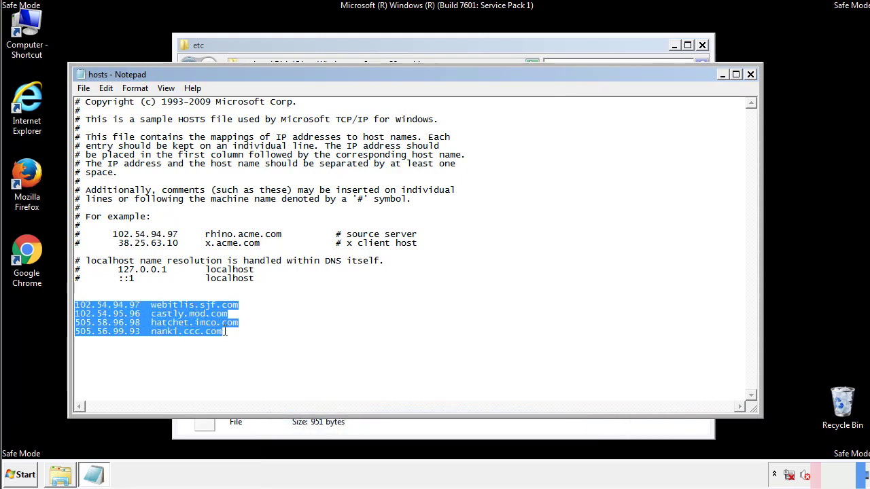
{"action": "key", "text": "Delete"}
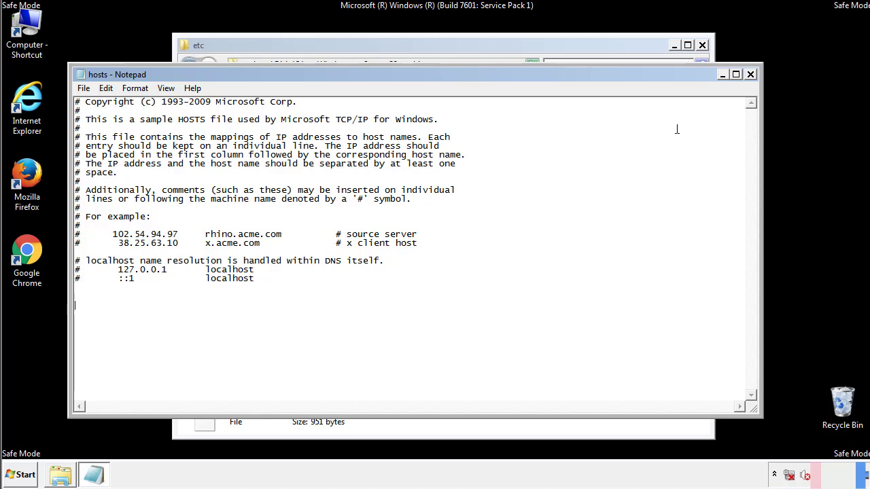
{"action": "left_click", "coordinate": [751, 74]}
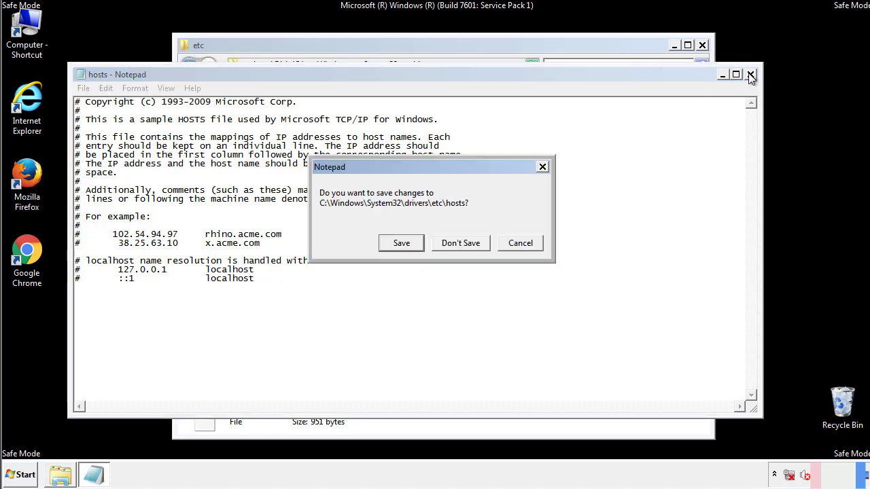
{"action": "left_click", "coordinate": [382, 246]}
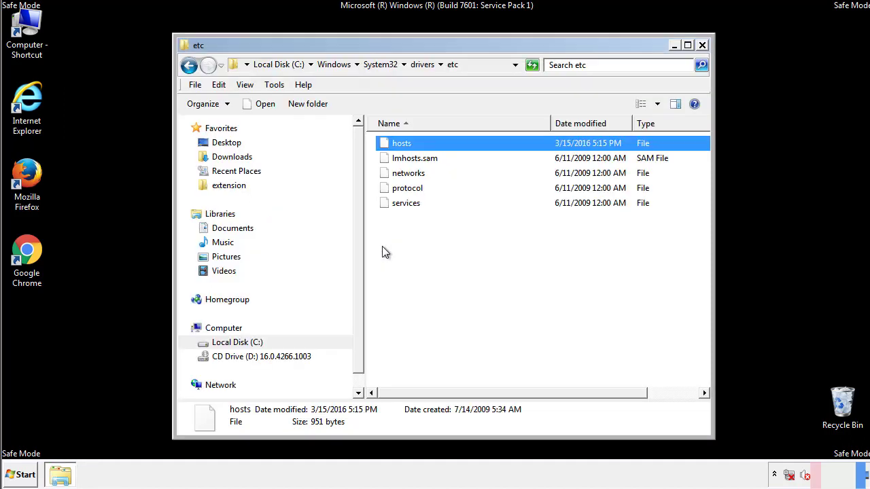
{"action": "left_click", "coordinate": [702, 44]}
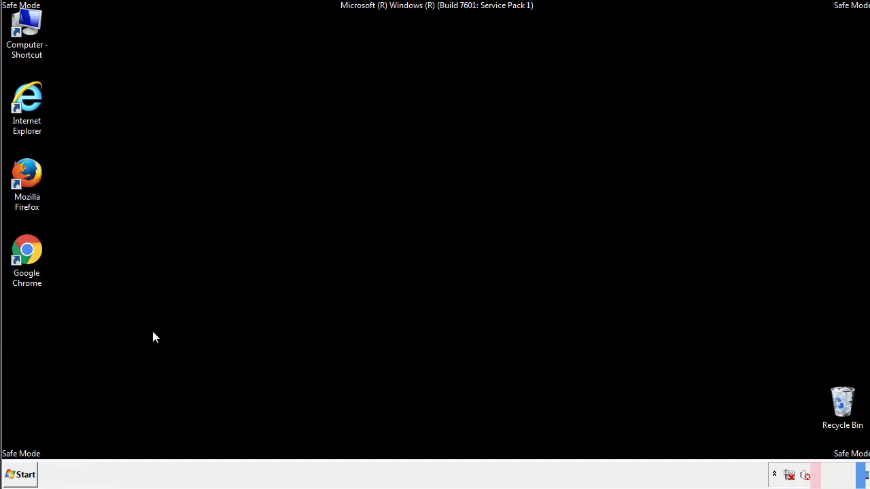
- Open the Startup folder from All Programs in the Start menu
{"action": "left_click", "coordinate": [20, 473]}
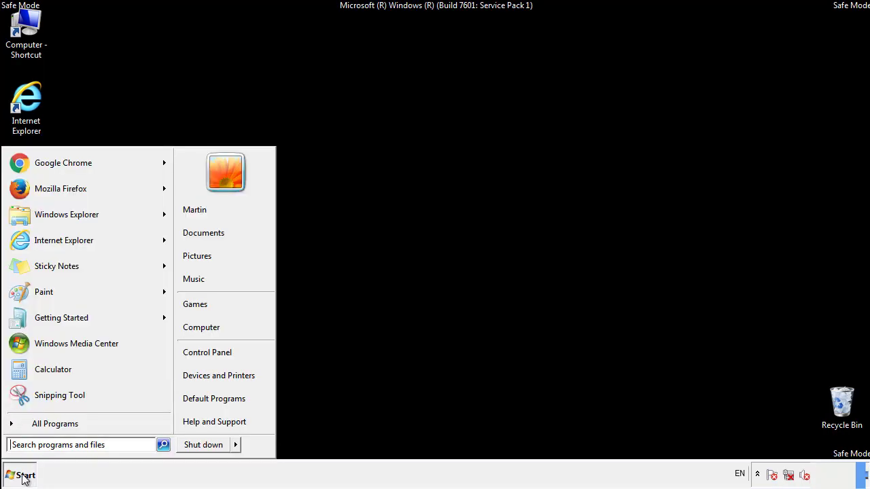
{"action": "left_click", "coordinate": [38, 429]}
{"action": "right_click", "coordinate": [35, 375]}
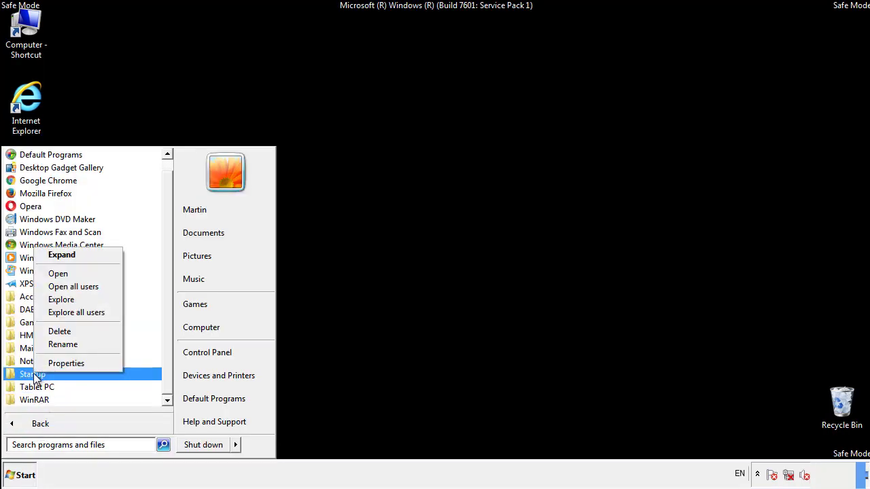
{"action": "left_click", "coordinate": [62, 274]}
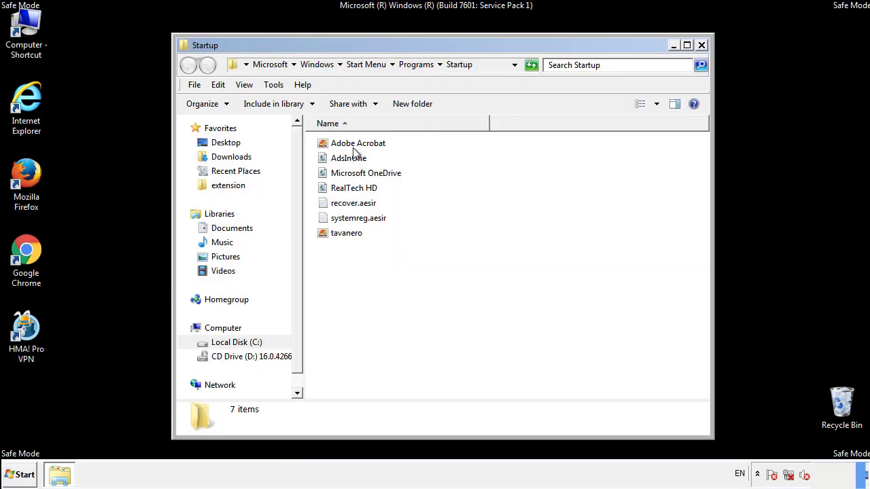
- Delete AdsInOne, recover.aesir, systemreg.aesir and tavanero to the Recycle Bin, then close Startup
{"action": "left_click", "coordinate": [353, 159]}
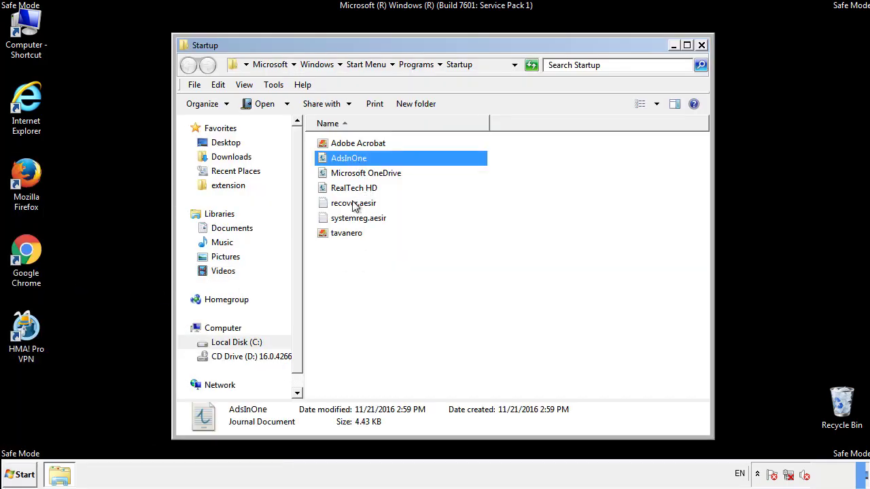
{"action": "left_click", "coordinate": [357, 203], "text": "ctrl"}
{"action": "left_click", "coordinate": [359, 218], "text": "ctrl"}
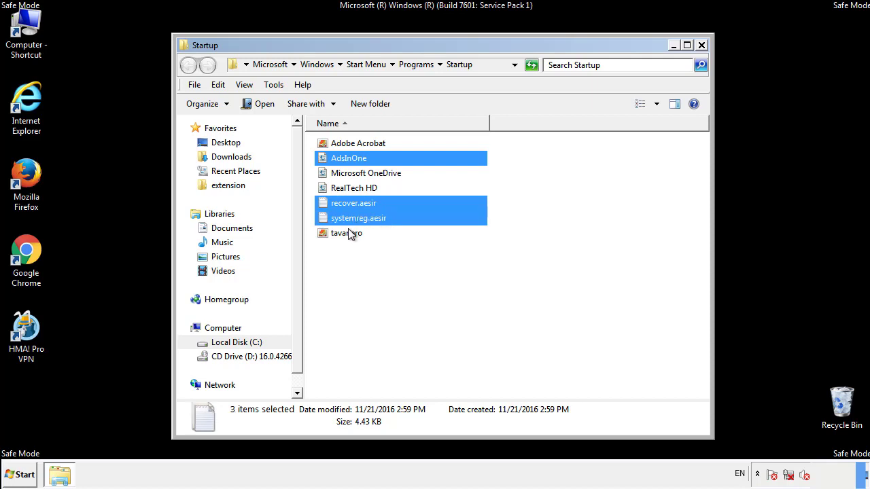
{"action": "left_click", "coordinate": [347, 232], "text": "ctrl"}
{"action": "right_click", "coordinate": [344, 234]}
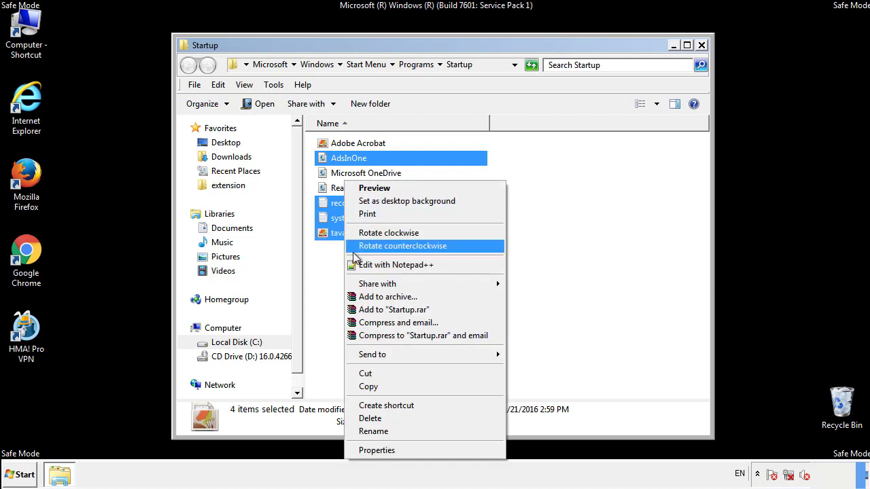
{"action": "left_click", "coordinate": [367, 418]}
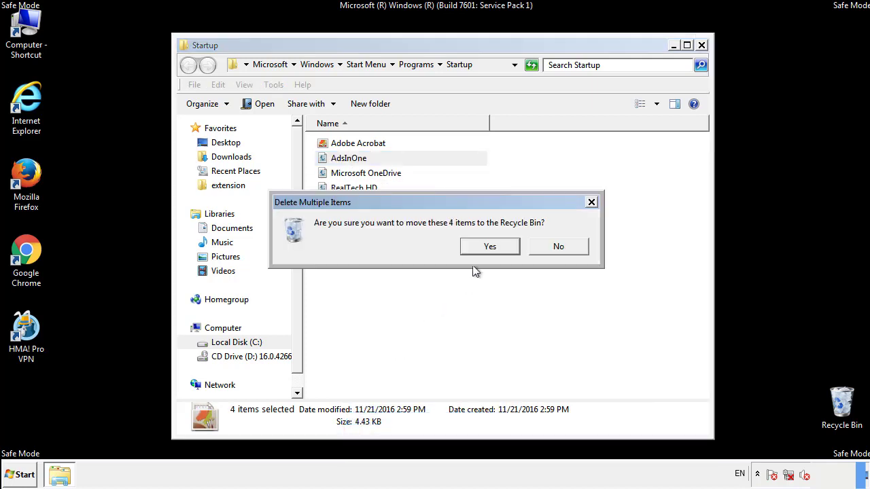
{"action": "left_click", "coordinate": [484, 246]}
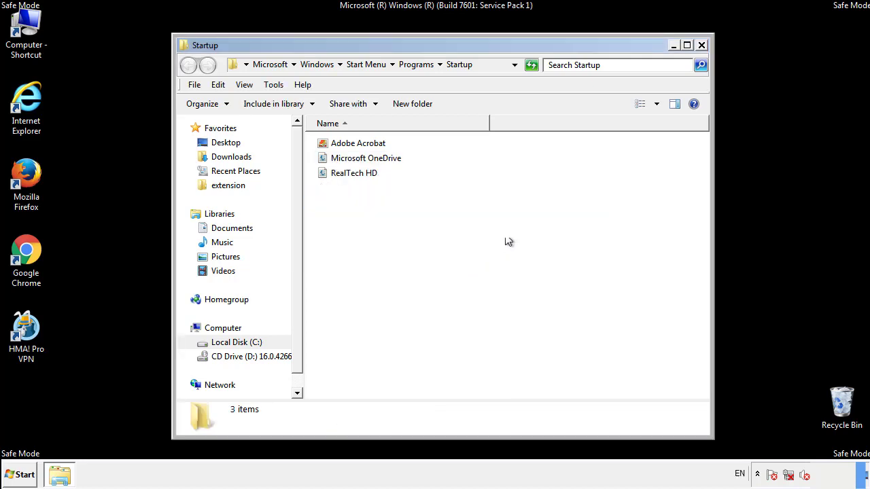
{"action": "left_click", "coordinate": [702, 45]}
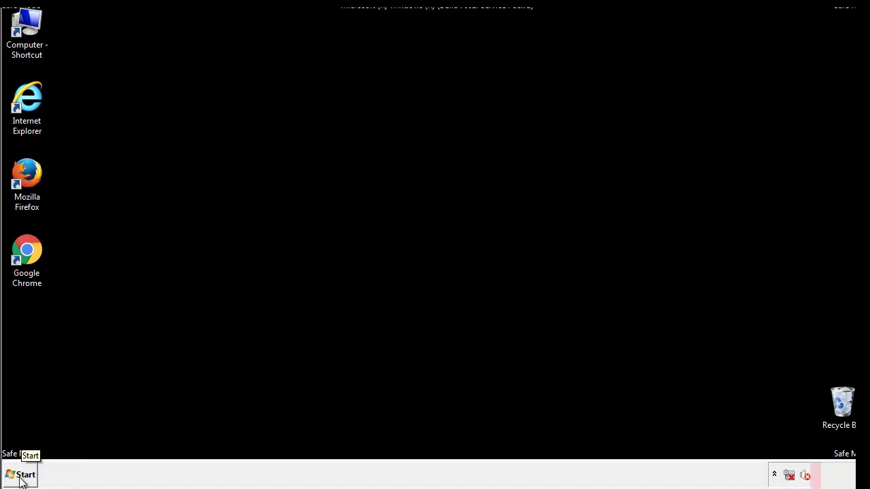
- Launch the Registry Editor by searching regedit from the Start menu
{"action": "left_click", "coordinate": [20, 479]}
{"action": "left_click", "coordinate": [62, 446]}
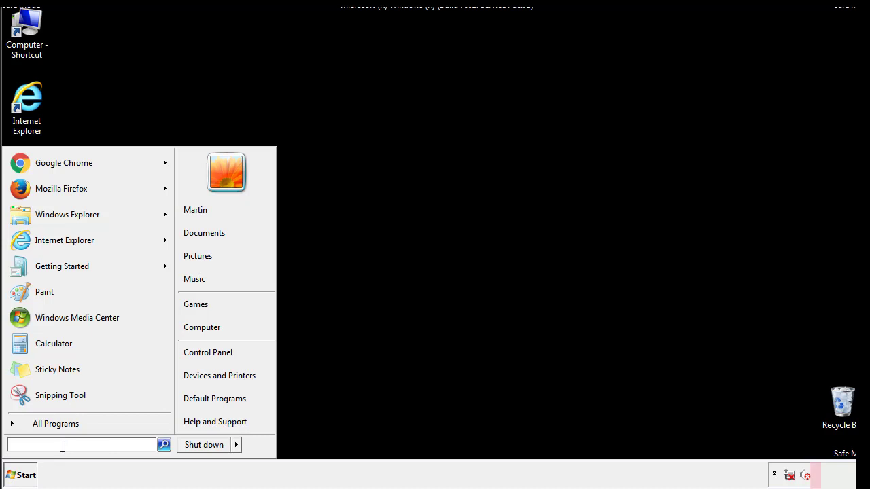
{"action": "type", "text": "regedit"}
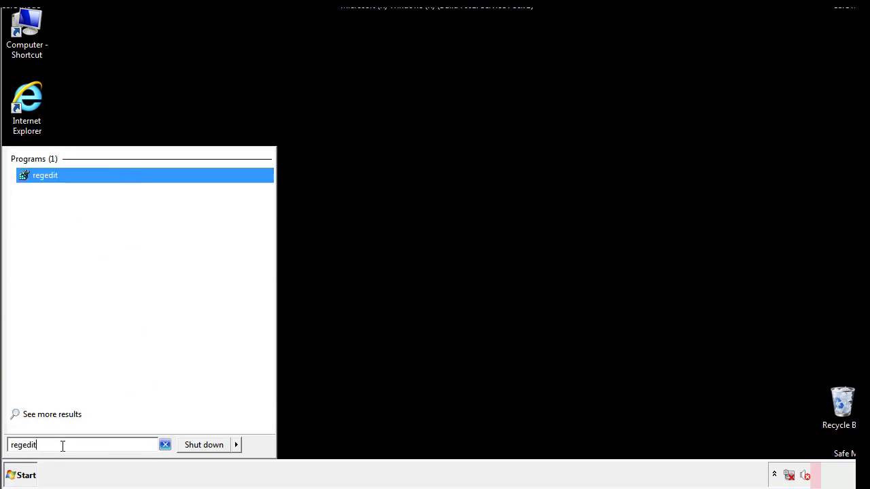
{"action": "key", "text": "Return"}
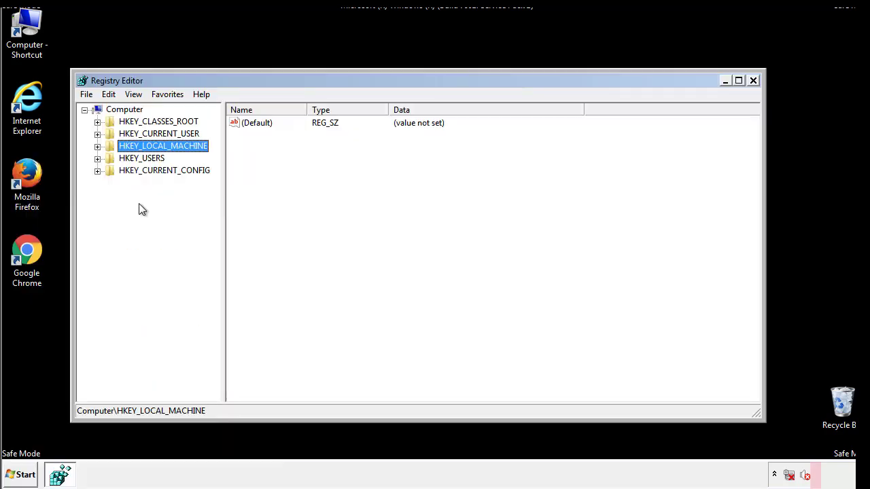
- Expand HKEY_LOCAL_MACHINE\SOFTWARE\Microsoft\Windows\CurrentVersion in the registry tree
{"action": "left_click", "coordinate": [97, 146]}
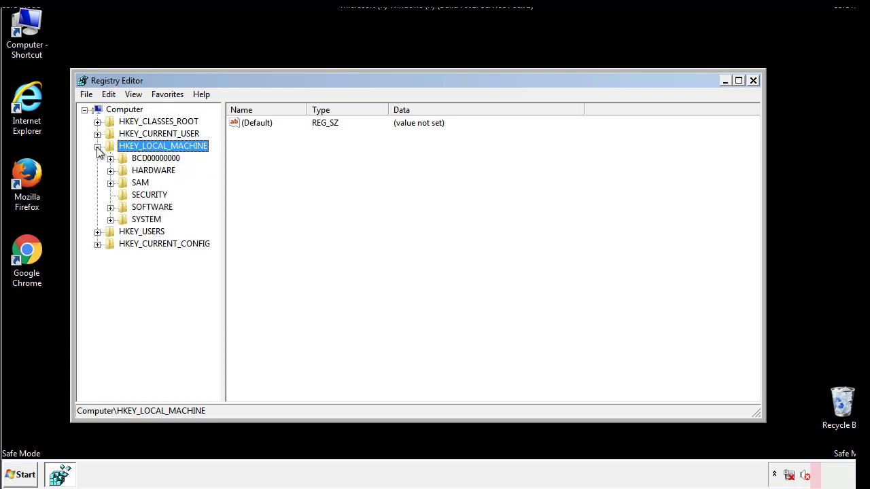
{"action": "left_click", "coordinate": [110, 207]}
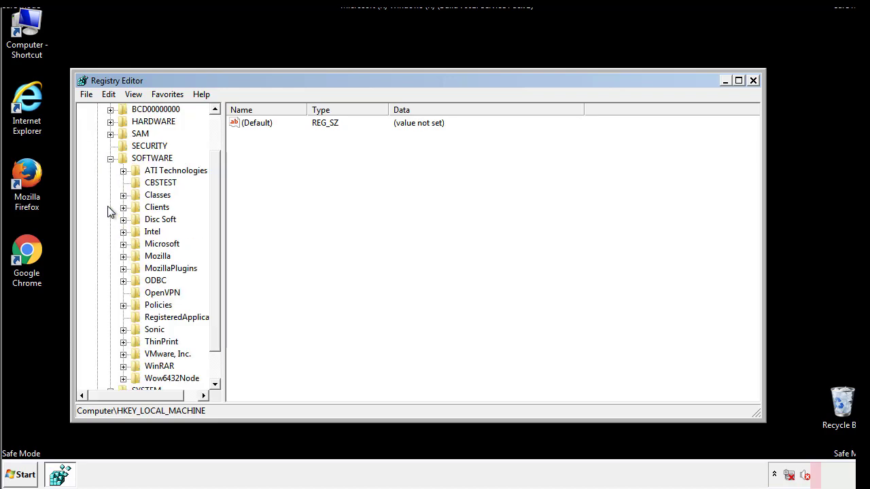
{"action": "scroll", "coordinate": [216, 203], "scroll_direction": "down", "scroll_amount": 1}
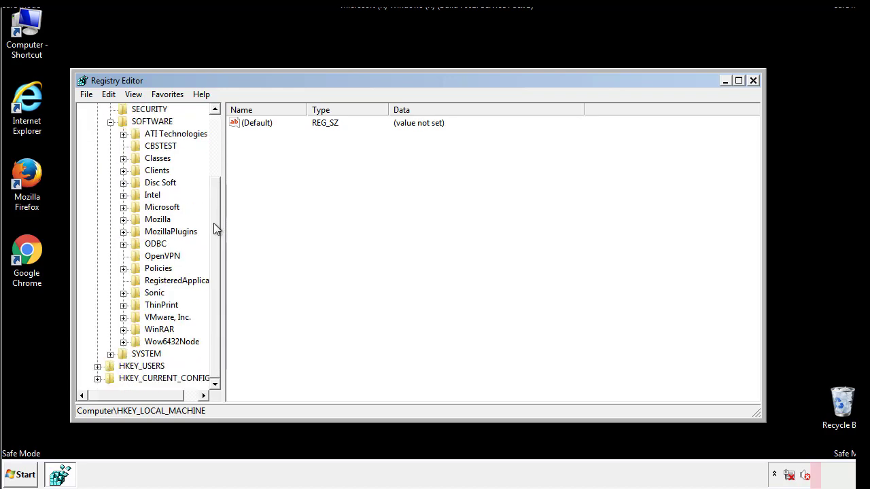
{"action": "left_click", "coordinate": [123, 208]}
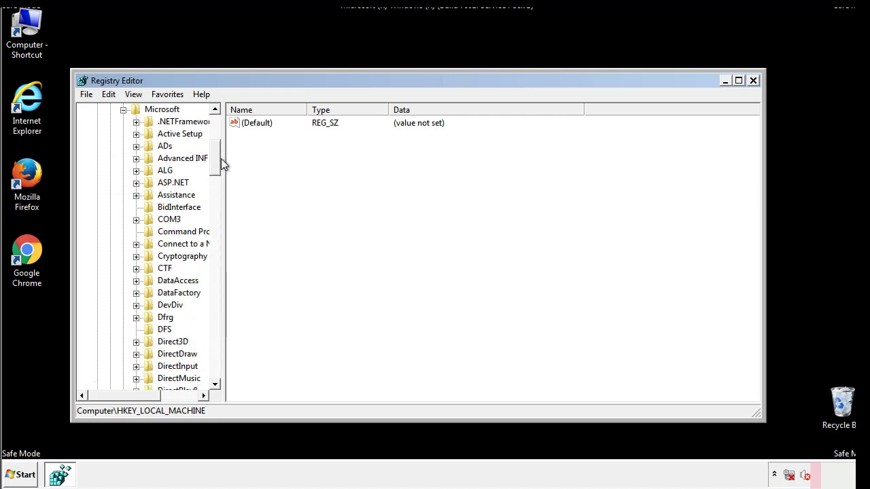
{"action": "left_click_drag", "start_coordinate": [214, 166], "coordinate": [216, 351]}
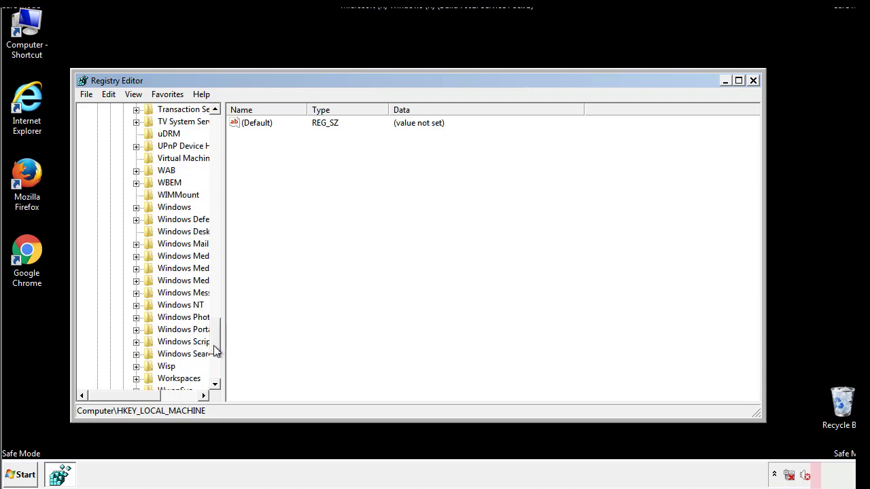
{"action": "left_click", "coordinate": [137, 207]}
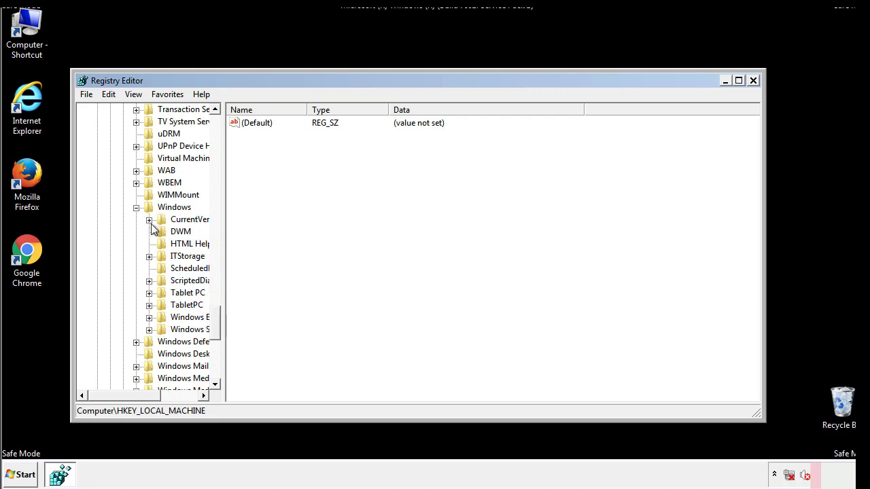
{"action": "left_click_drag", "start_coordinate": [119, 397], "coordinate": [140, 397]}
{"action": "left_click", "coordinate": [113, 219]}
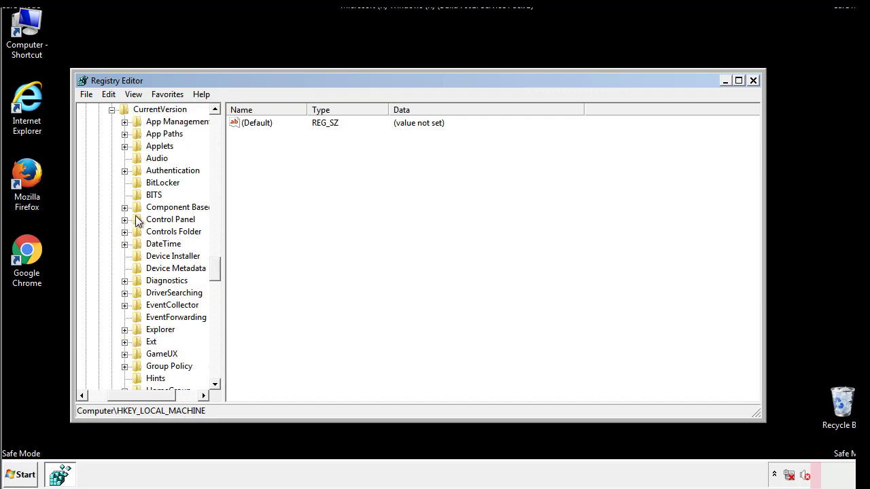
{"action": "left_click_drag", "start_coordinate": [218, 272], "coordinate": [218, 314]}
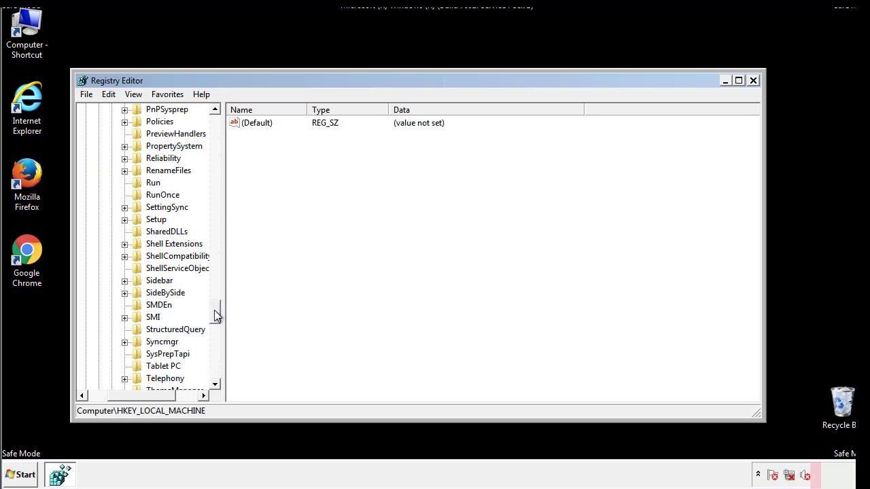
- Delete the tappi.loc value from HKLM's CurrentVersion\Run key, then scroll the tree back up
{"action": "left_click", "coordinate": [142, 184]}
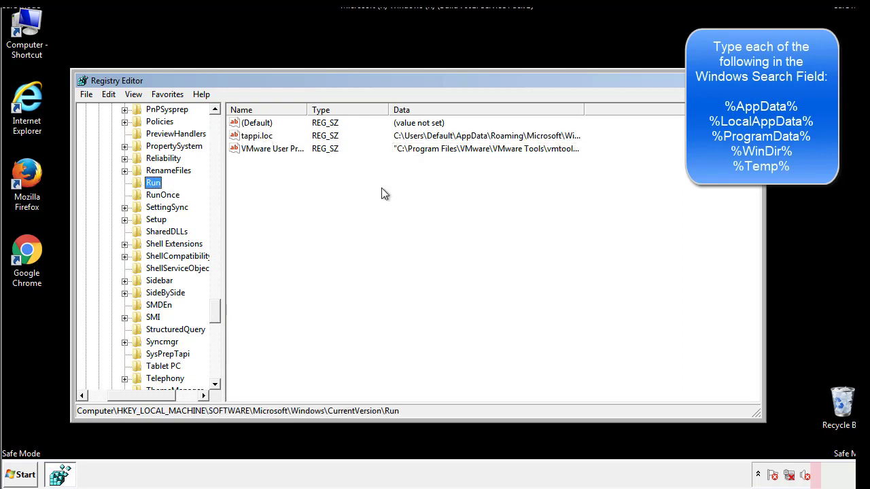
{"action": "left_click", "coordinate": [258, 143]}
{"action": "right_click", "coordinate": [252, 138]}
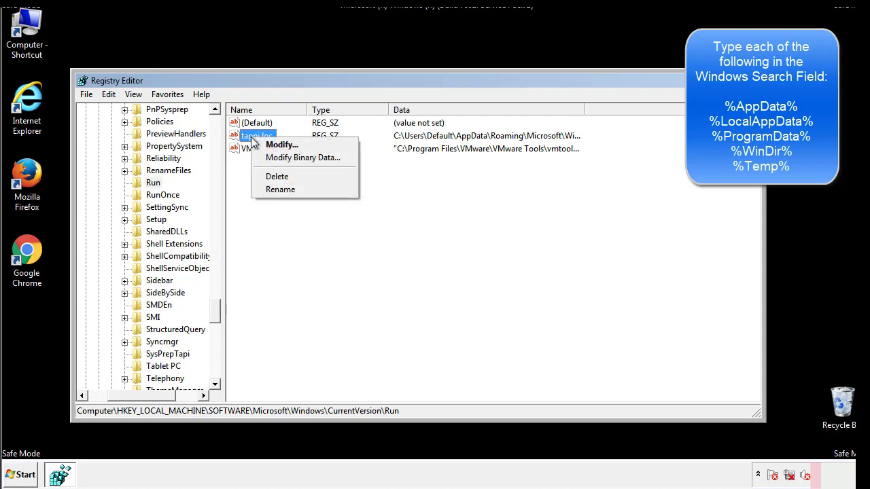
{"action": "left_click", "coordinate": [274, 177]}
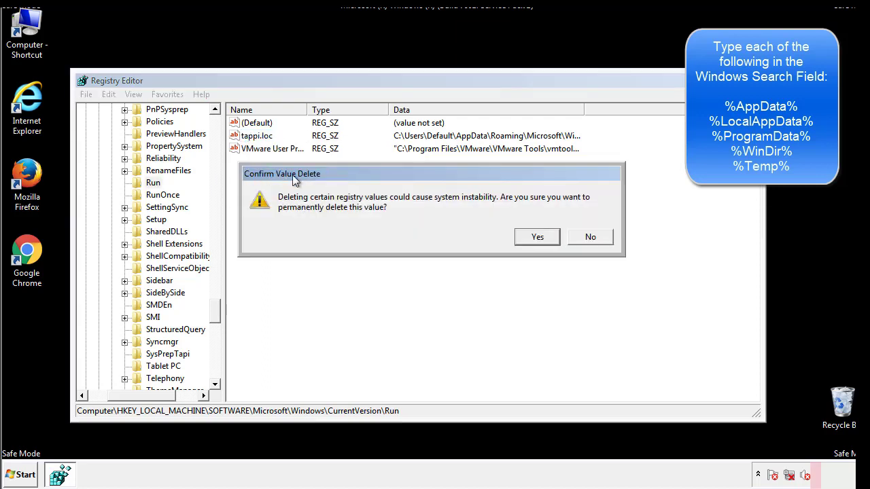
{"action": "left_click", "coordinate": [534, 237]}
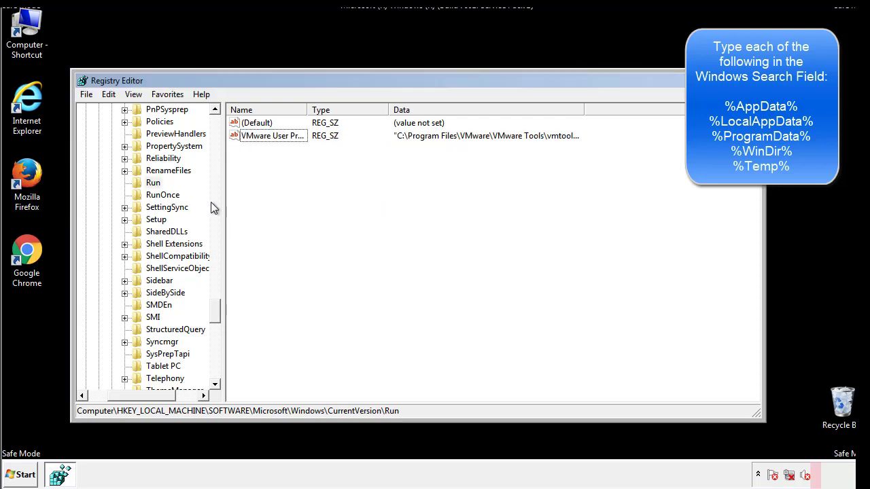
{"action": "left_click_drag", "start_coordinate": [215, 307], "coordinate": [197, 380]}
{"action": "left_click_drag", "start_coordinate": [137, 396], "coordinate": [106, 401]}
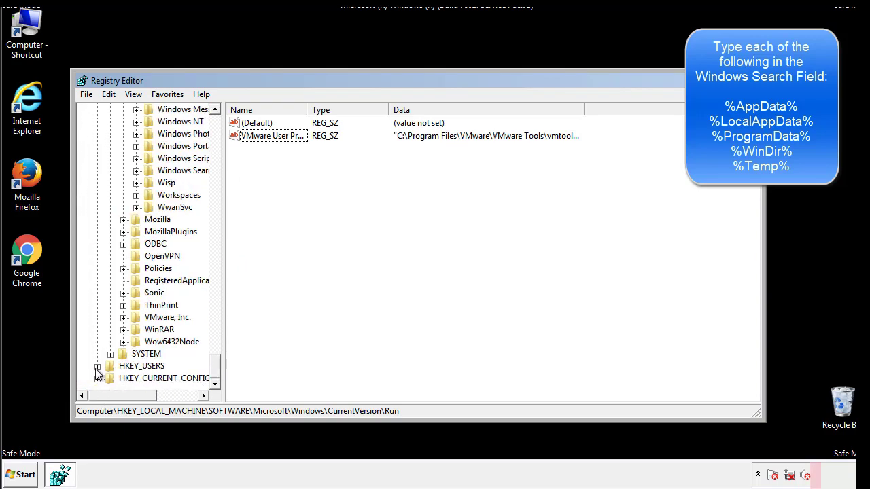
{"action": "left_click_drag", "start_coordinate": [215, 368], "coordinate": [222, 130]}
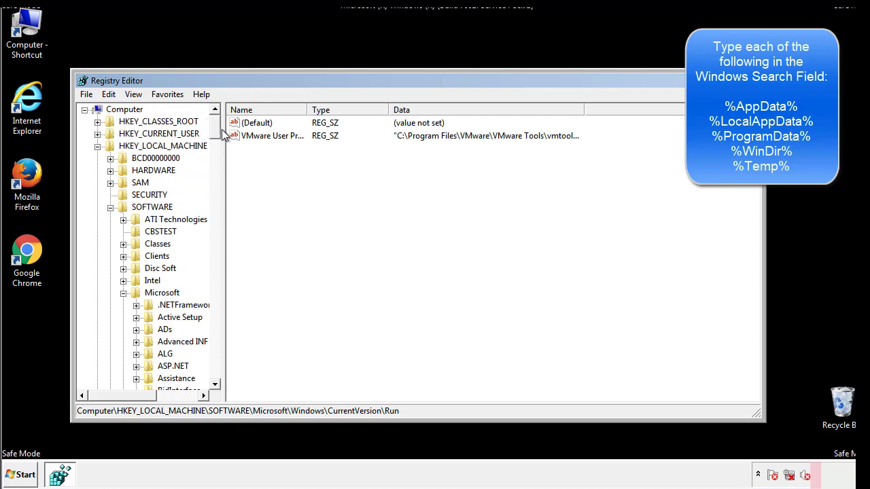
- Collapse HKEY_LOCAL_MACHINE and expand HKEY_CURRENT_USER\Software\Microsoft\Windows\CurrentVersion
{"action": "left_click", "coordinate": [97, 146]}
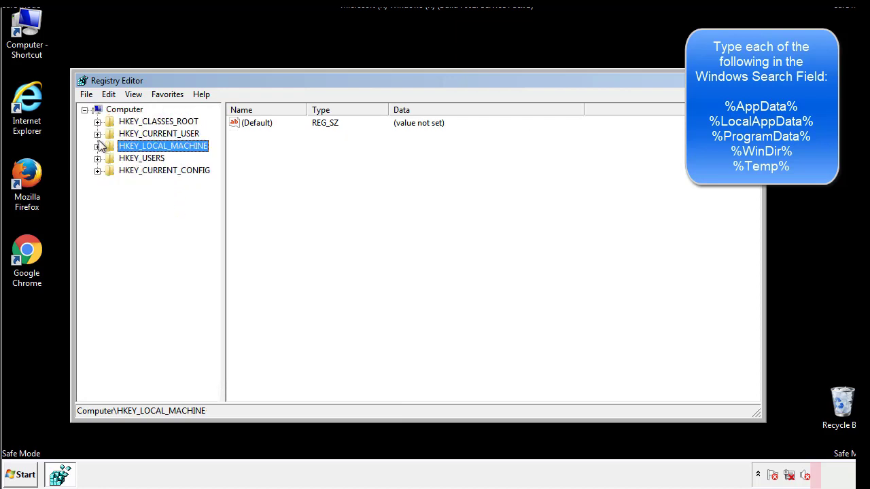
{"action": "left_click", "coordinate": [97, 134]}
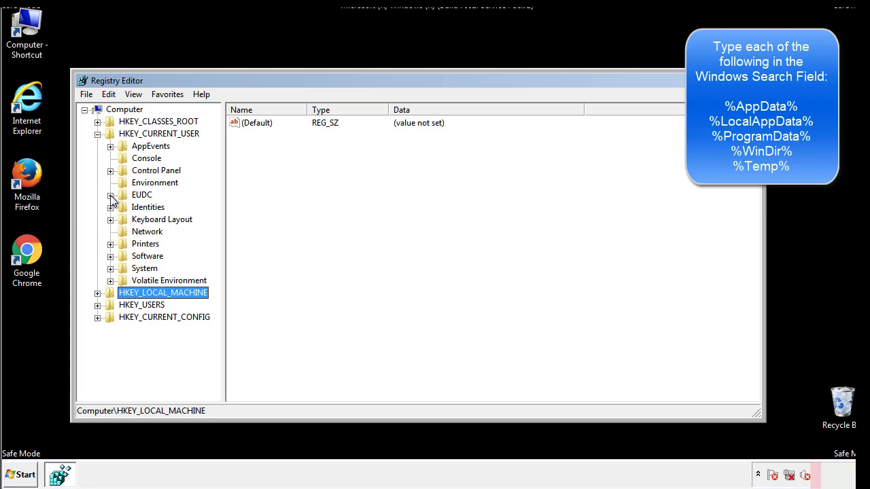
{"action": "left_click", "coordinate": [110, 257]}
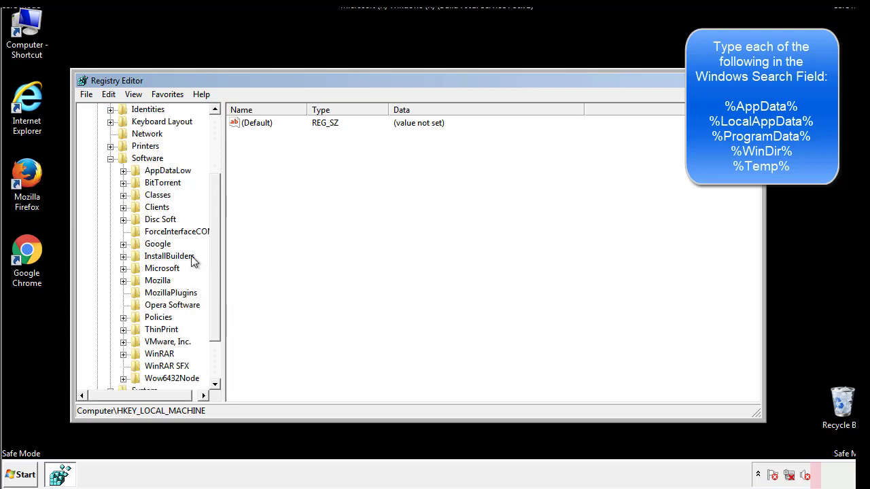
{"action": "left_click_drag", "start_coordinate": [213, 247], "coordinate": [213, 259]}
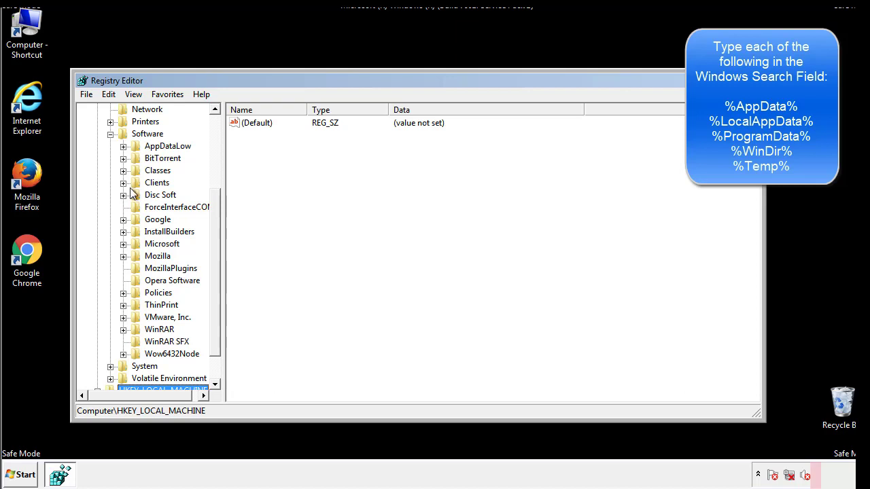
{"action": "left_click", "coordinate": [123, 244]}
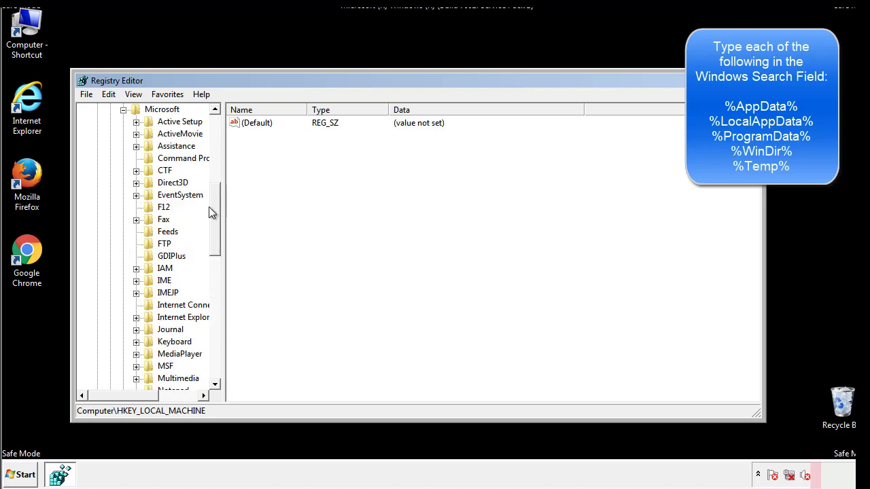
{"action": "left_click_drag", "start_coordinate": [211, 201], "coordinate": [214, 288]}
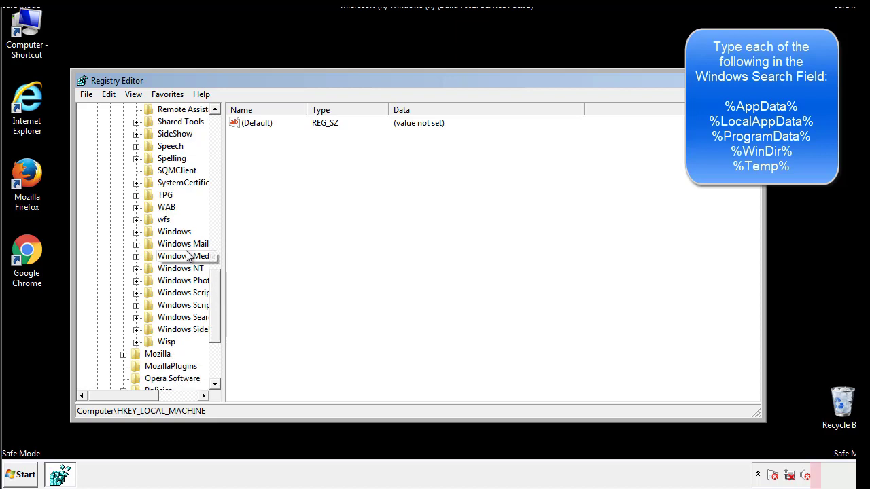
{"action": "left_click", "coordinate": [136, 231]}
{"action": "left_click", "coordinate": [150, 245]}
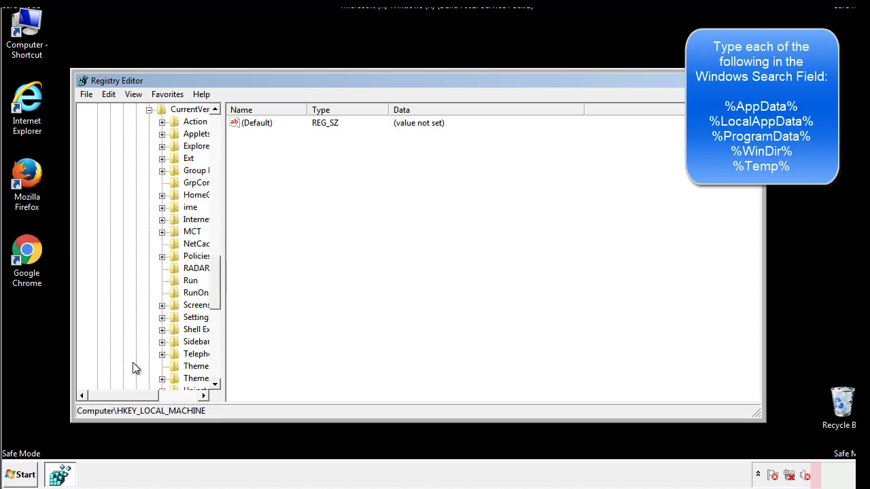
{"action": "left_click_drag", "start_coordinate": [131, 397], "coordinate": [153, 396]}
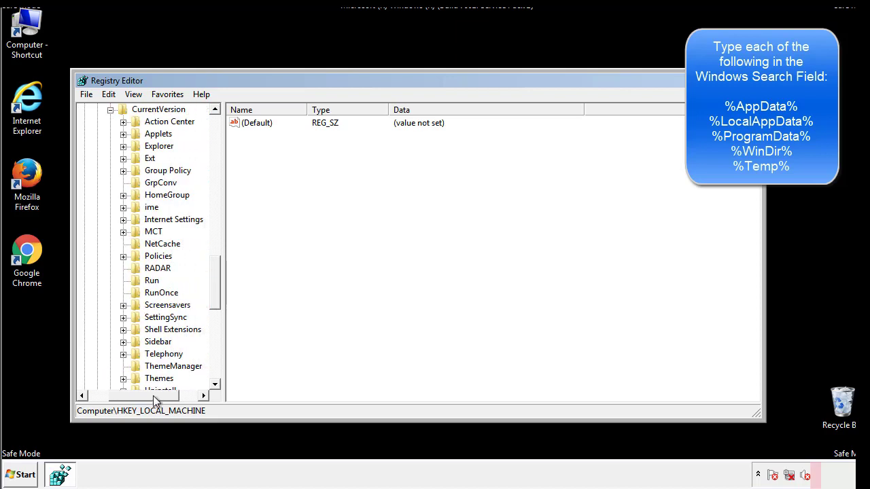
- Inspect HKCU's Run key, keeping its DAEMON Tools Lite value, then collapse the Windows key
{"action": "left_click", "coordinate": [149, 279]}
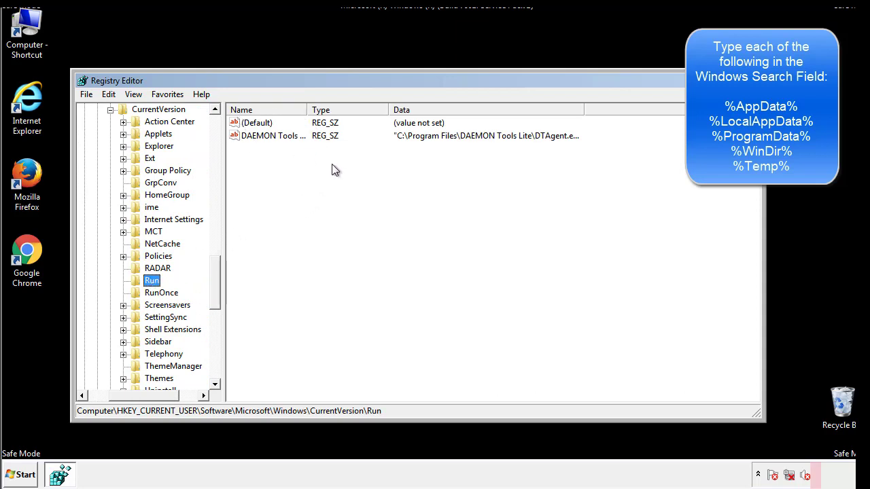
{"action": "left_click", "coordinate": [398, 162]}
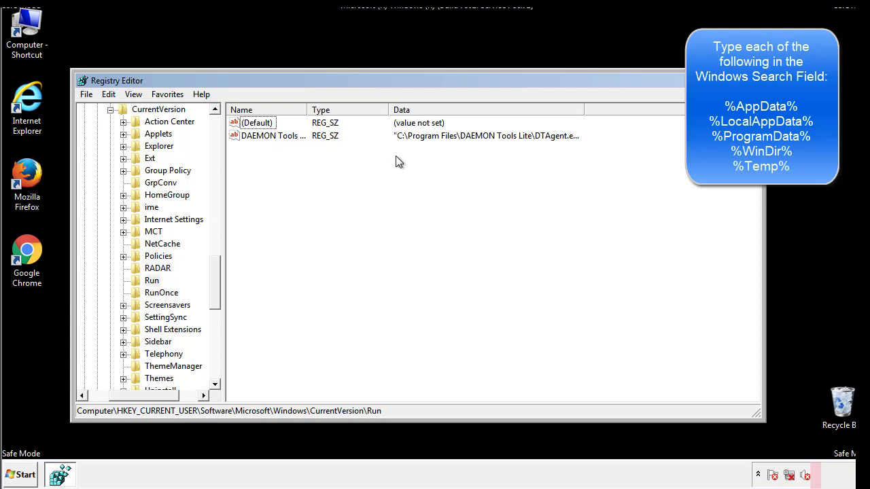
{"action": "left_click_drag", "start_coordinate": [253, 198], "coordinate": [317, 154]}
{"action": "left_click_drag", "start_coordinate": [144, 393], "coordinate": [119, 394]}
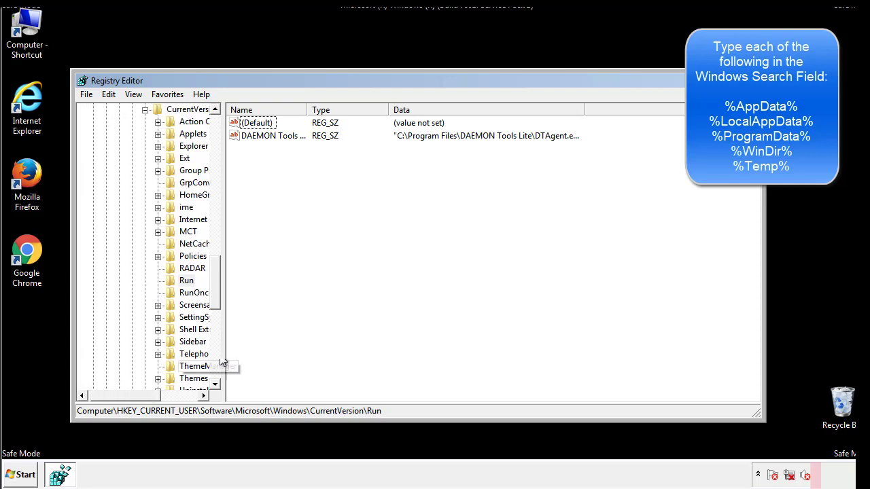
{"action": "left_click_drag", "start_coordinate": [216, 300], "coordinate": [216, 260]}
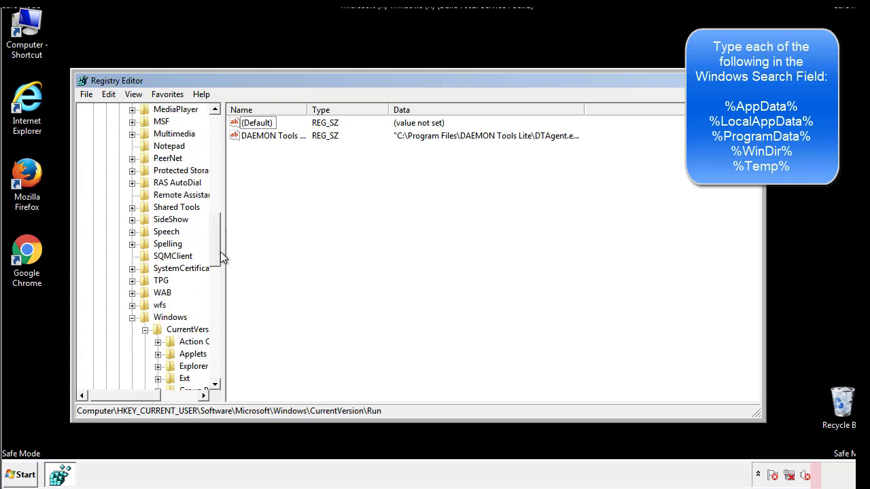
{"action": "left_click", "coordinate": [132, 317]}
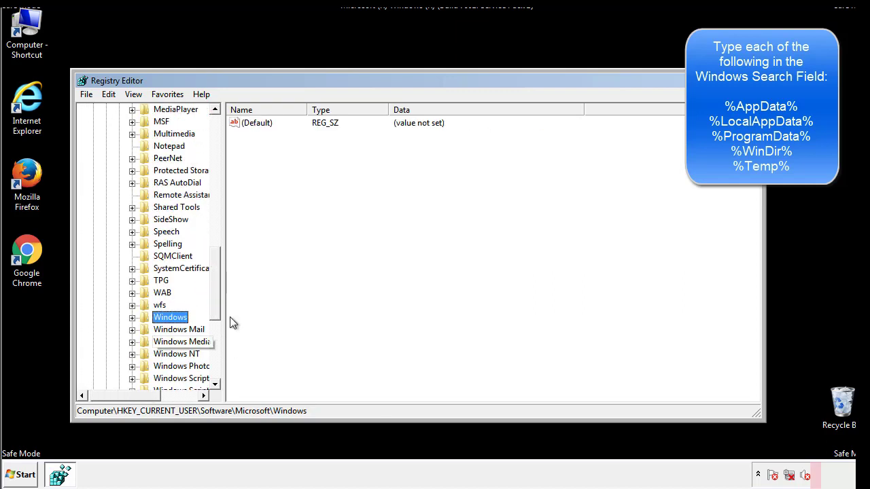
{"action": "left_click_drag", "start_coordinate": [218, 302], "coordinate": [219, 197]}
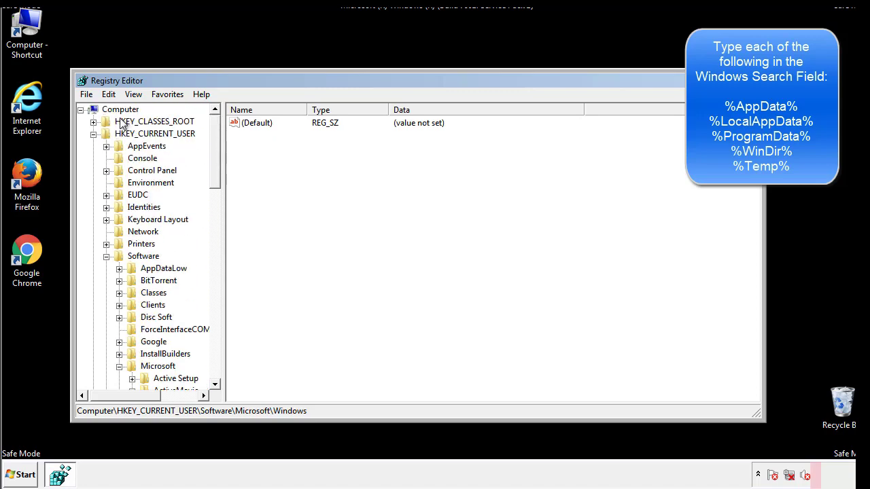
{"action": "left_click", "coordinate": [109, 94]}
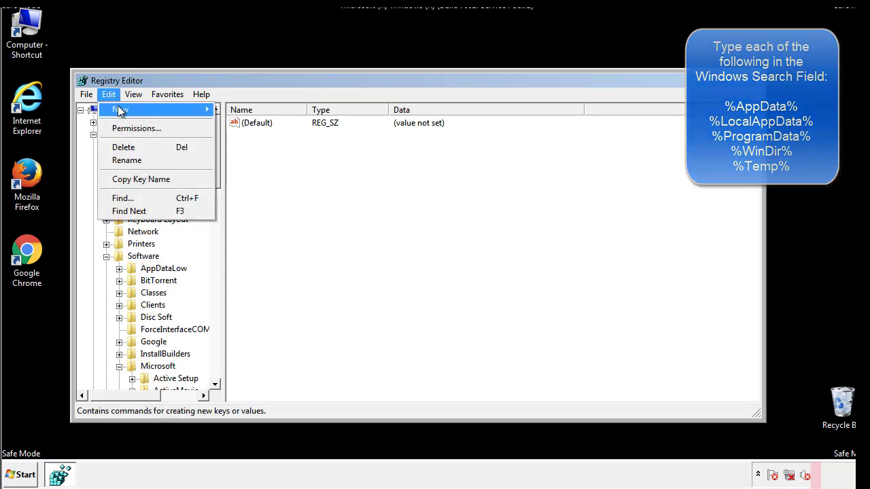
- Search the registry for %temp%, reaching the Temporary Files key's Folder value
{"action": "left_click", "coordinate": [123, 198]}
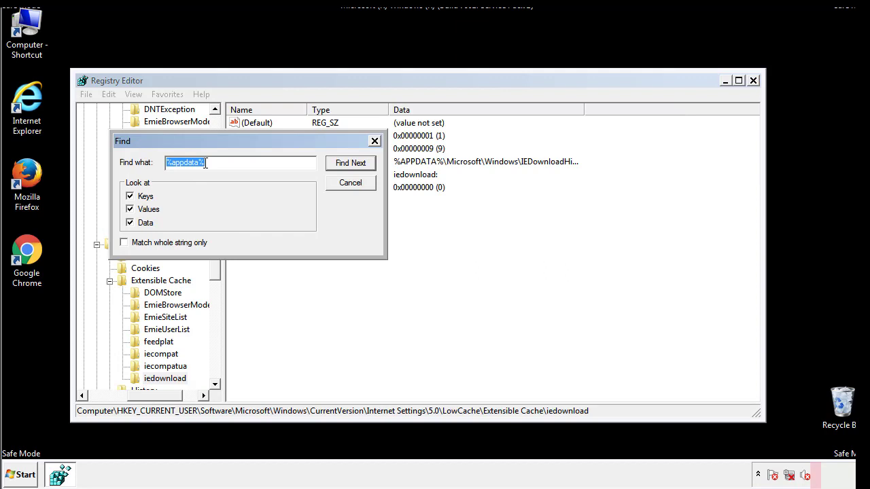
{"action": "type", "text": "%temp%"}
{"action": "key", "text": "Return"}
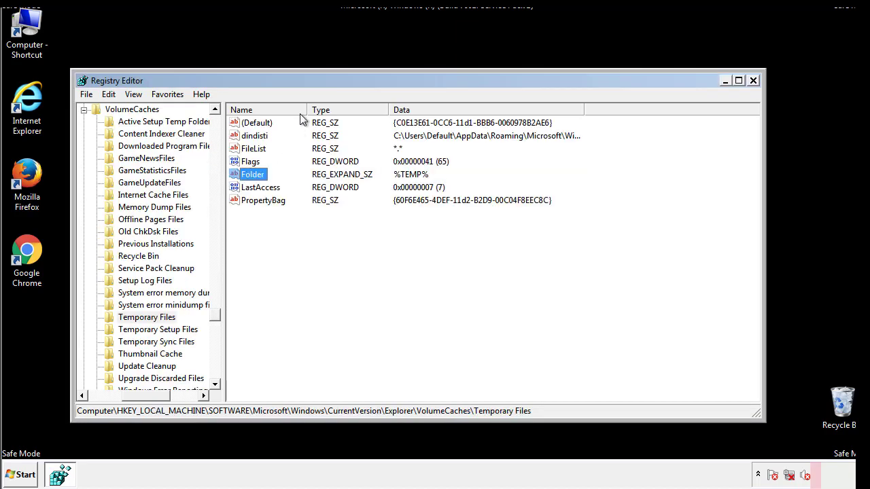
- Delete all seven Temporary Files values, including dindisti, then close Registry Editor
{"action": "left_click", "coordinate": [356, 229]}
{"action": "left_click_drag", "start_coordinate": [299, 223], "coordinate": [245, 125]}
{"action": "right_click", "coordinate": [245, 123]}
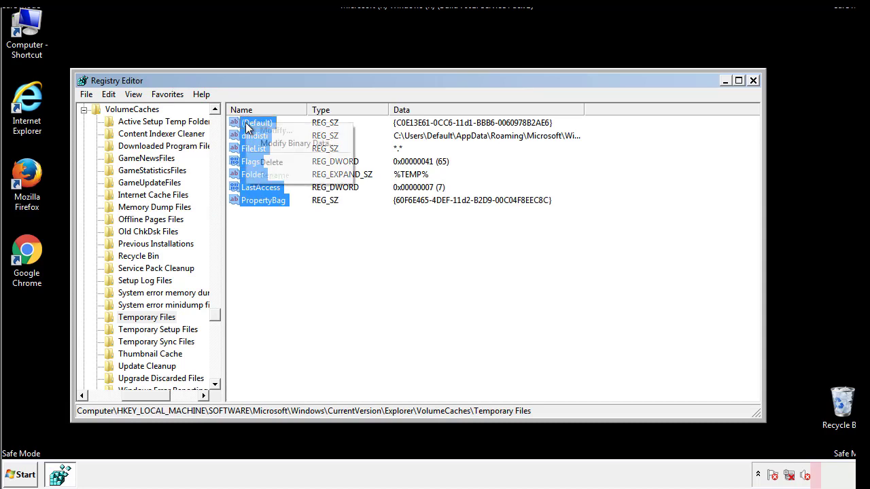
{"action": "left_click", "coordinate": [265, 161]}
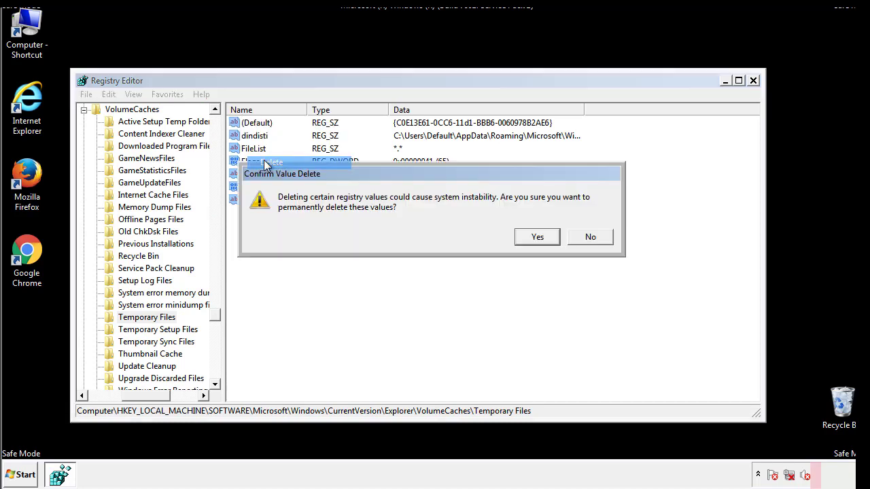
{"action": "left_click", "coordinate": [536, 236]}
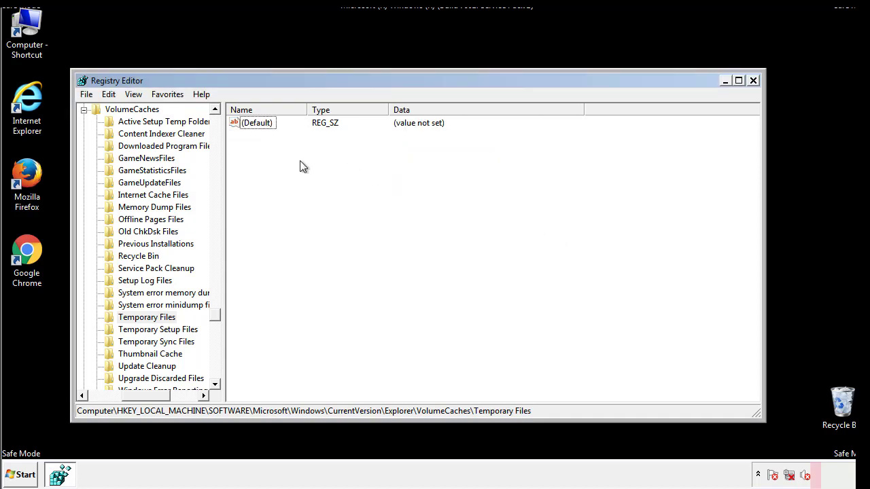
{"action": "left_click", "coordinate": [753, 81]}
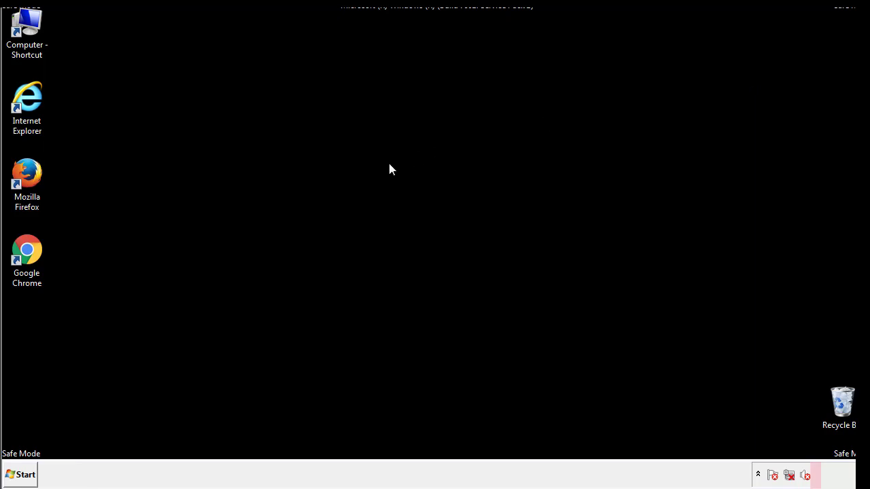